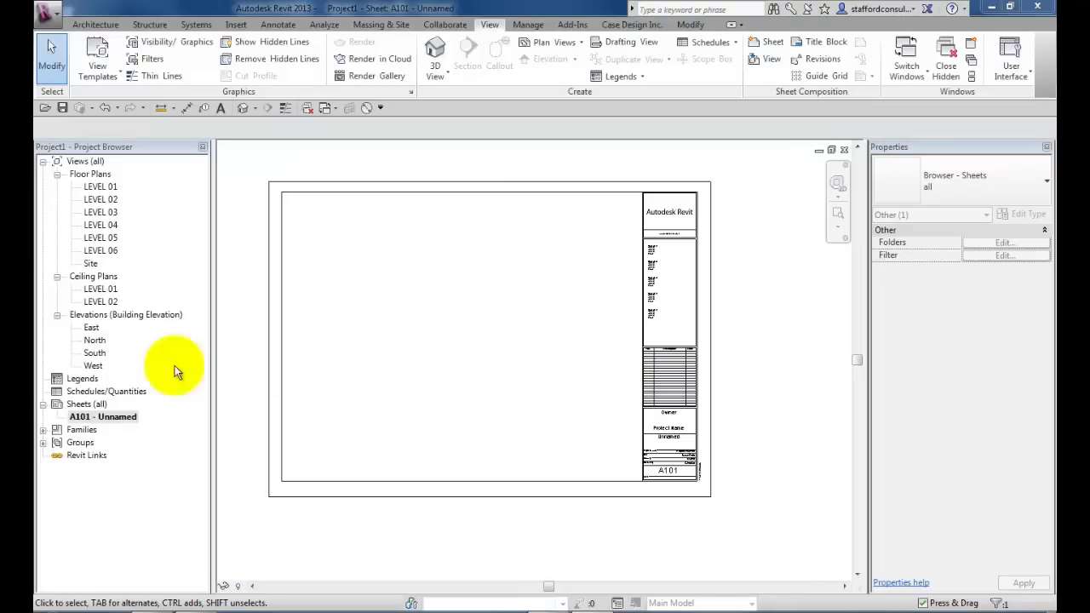
# Copy sheet A101 to the clipboard and paste it repeatedly to create sheets A102 through A107.
pyautogui.click(100, 418)
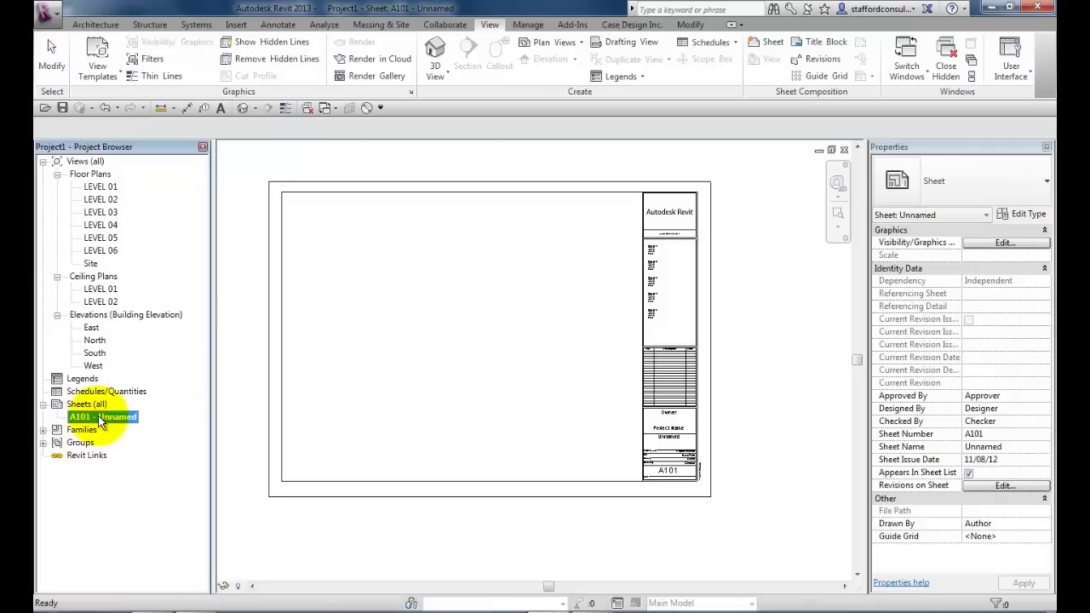
pyautogui.rightClick(100, 415)
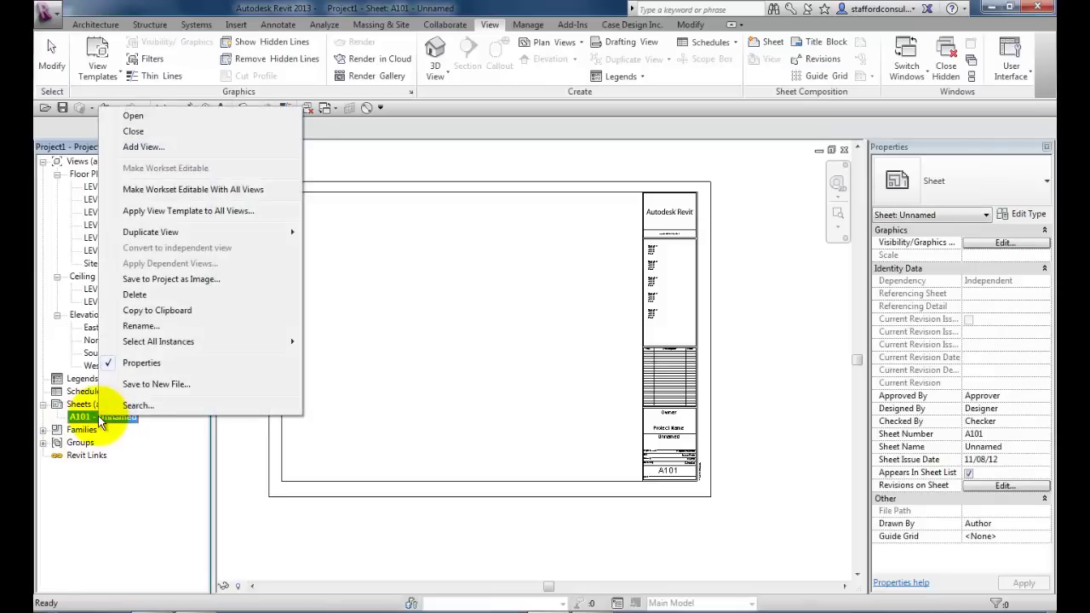
pyautogui.click(202, 312)
pyautogui.click(366, 401)
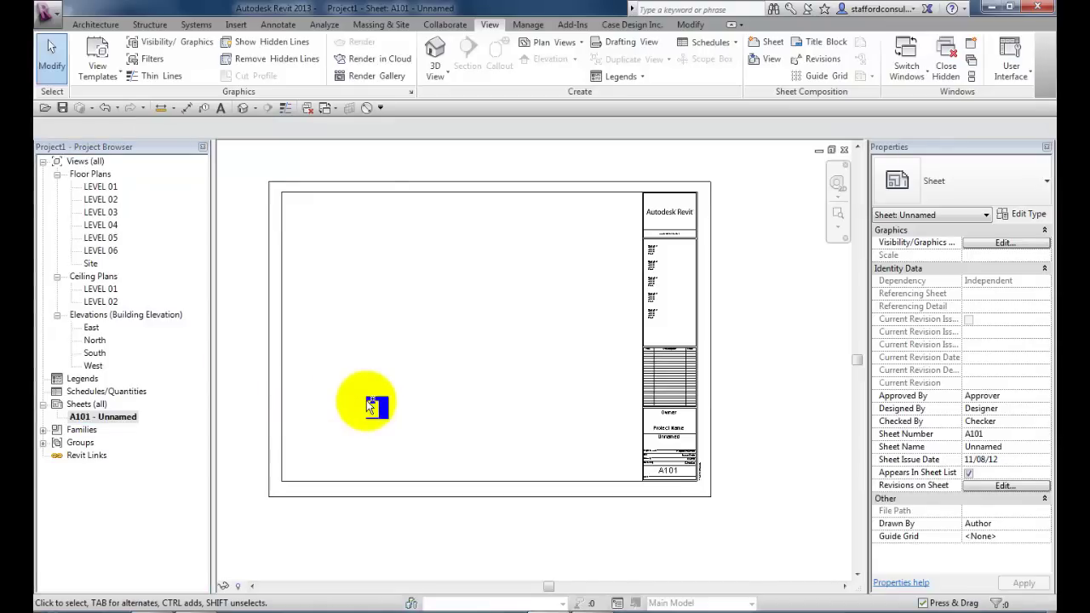
pyautogui.click(366, 401)
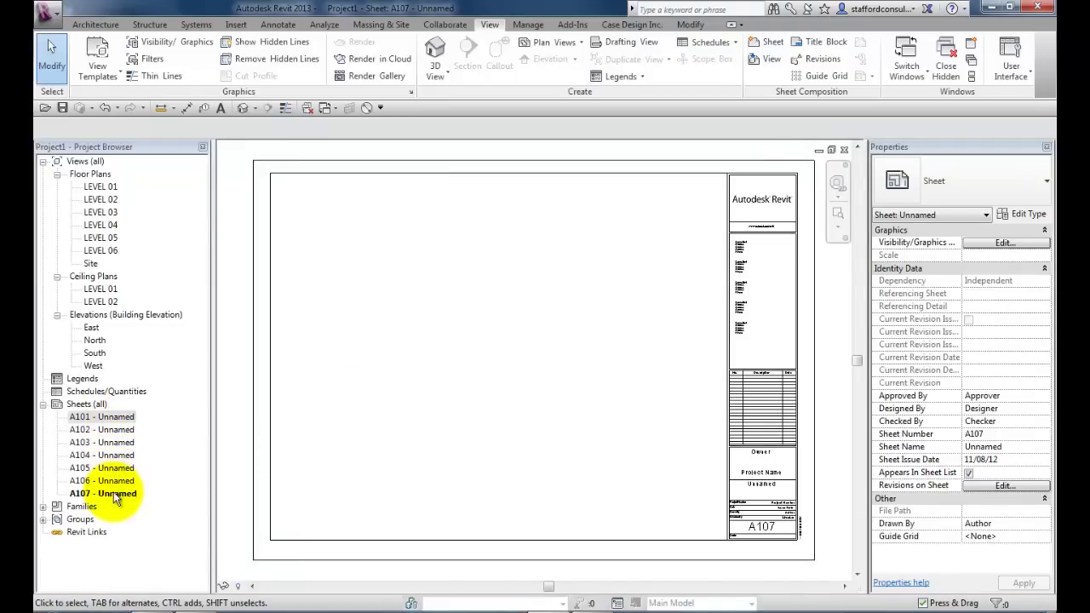
# Place LEVEL 01 on sheet A107 as a 1/8" = 1'-0" viewport and activate it for editing.
pyautogui.click(109, 188)
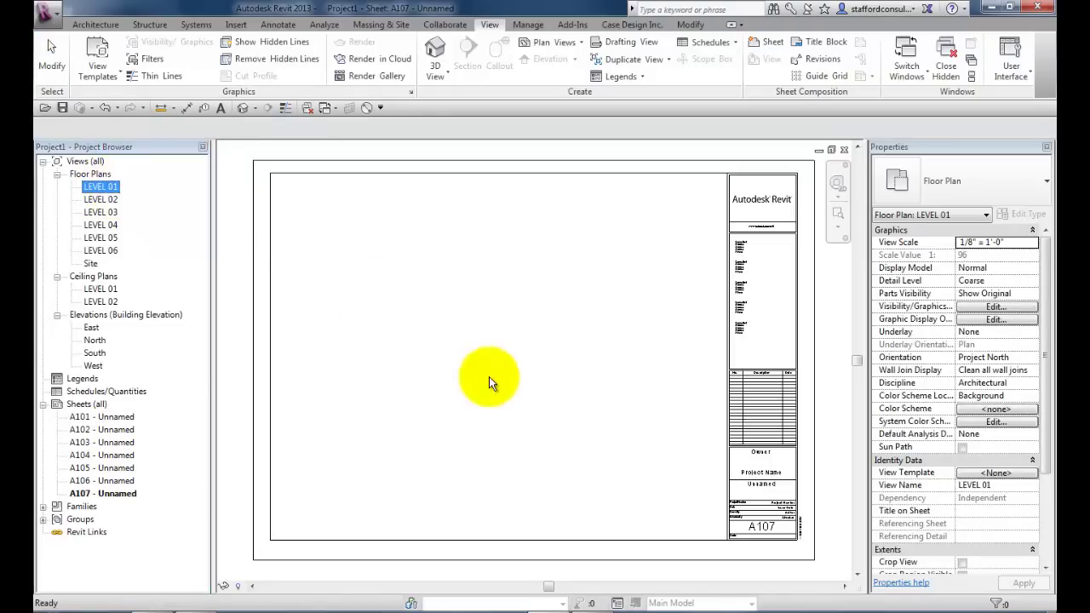
pyautogui.moveTo(489, 376); pyautogui.dragTo(494, 377)
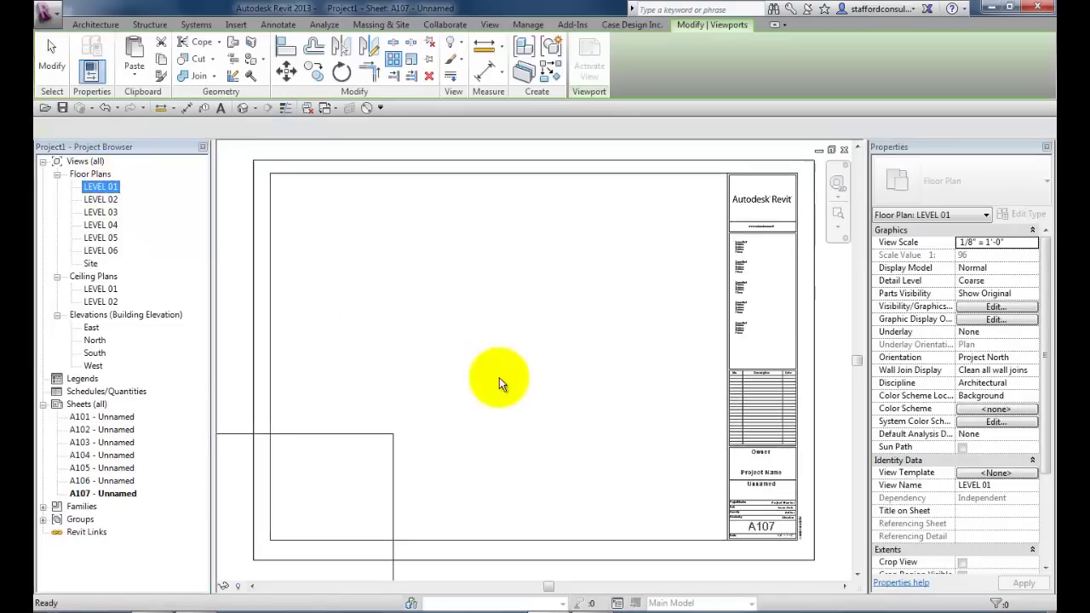
pyautogui.click(576, 413)
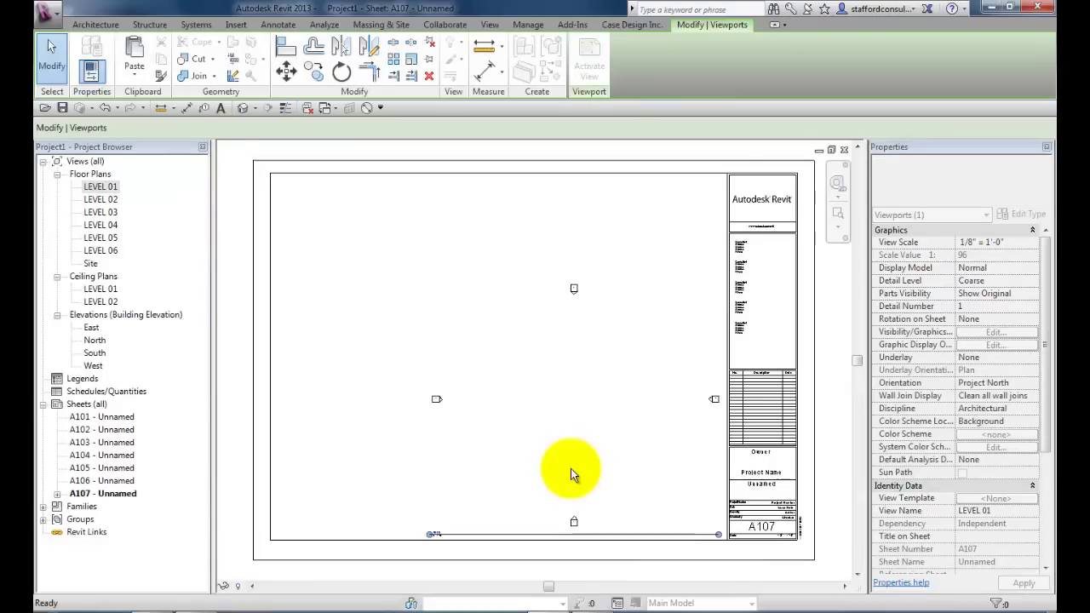
pyautogui.rightClick(588, 413)
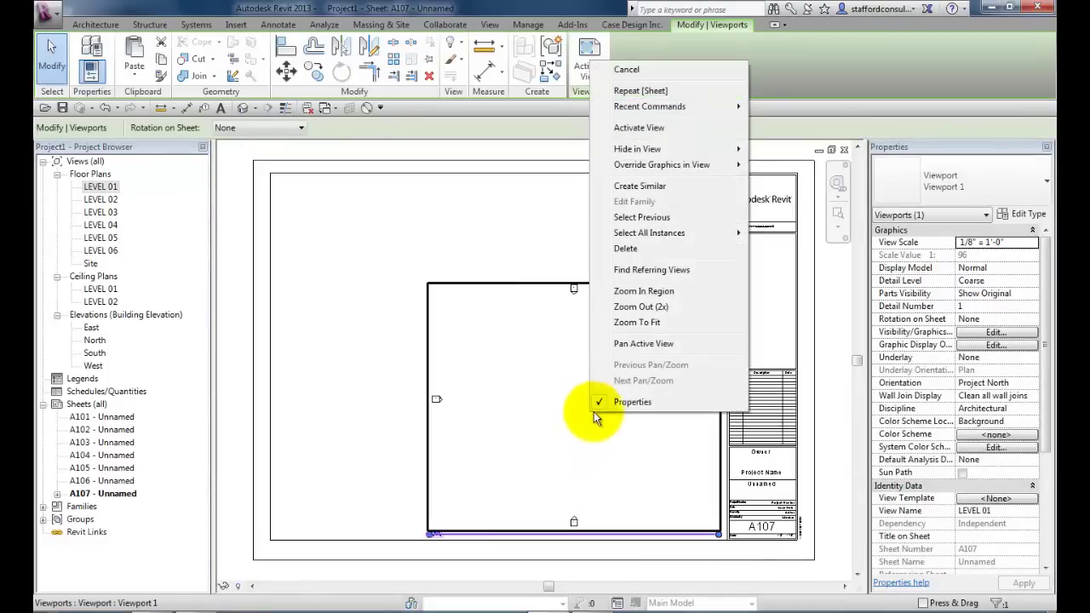
pyautogui.click(646, 131)
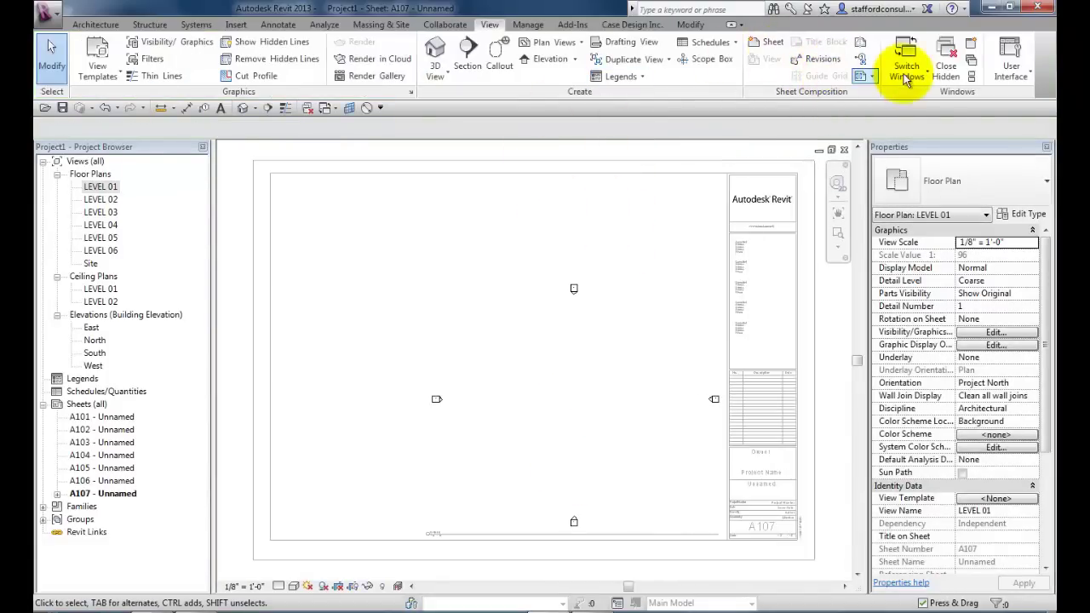
# Draw one vertical and one horizontal grid line across the activated LEVEL 01 plan.
pyautogui.click(95, 24)
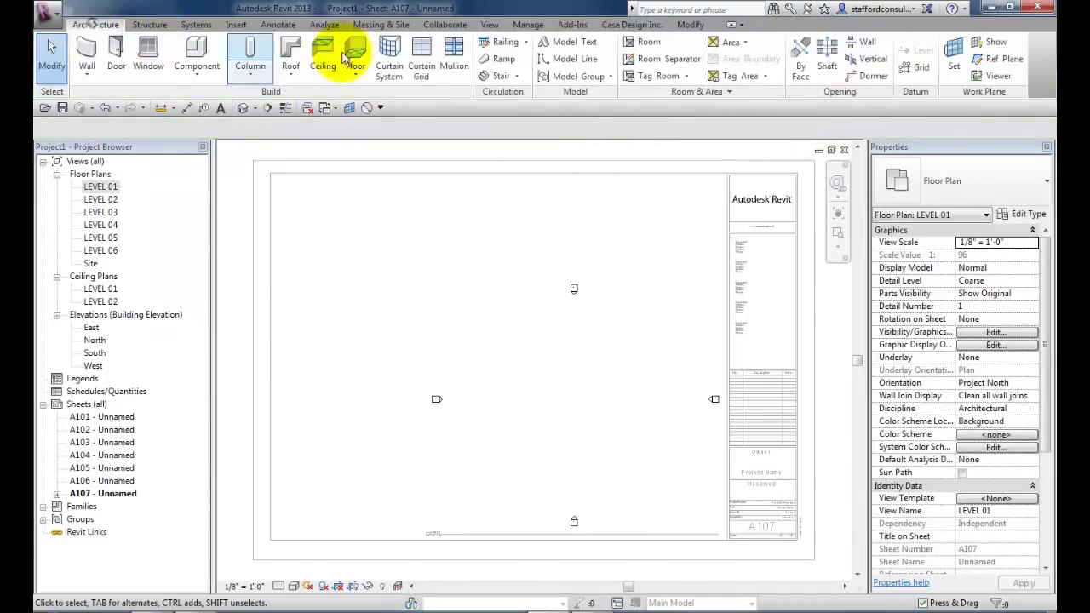
pyautogui.click(921, 66)
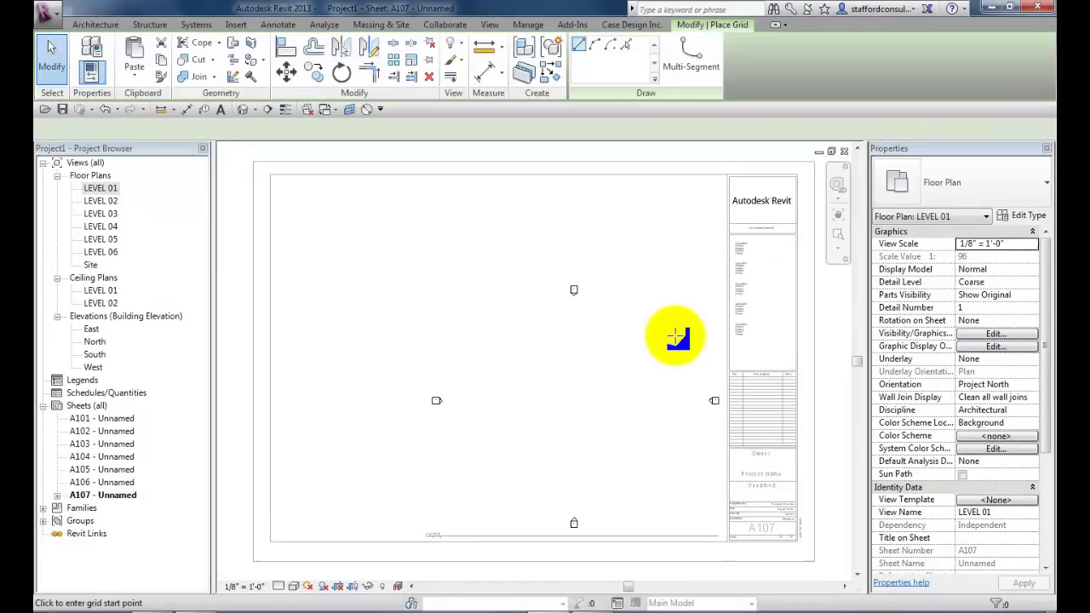
pyautogui.click(678, 300)
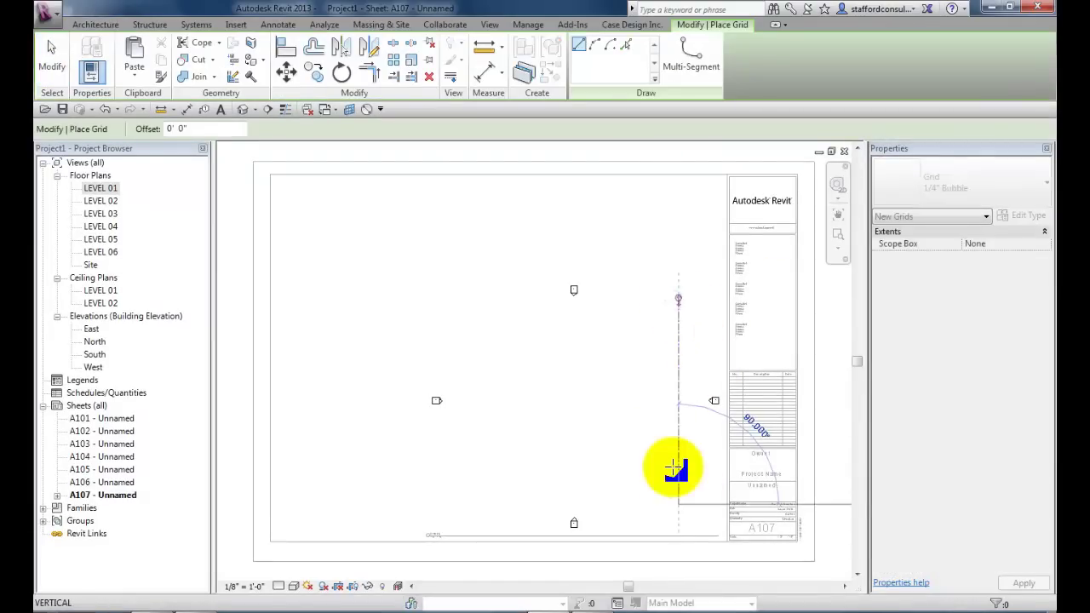
pyautogui.click(678, 502)
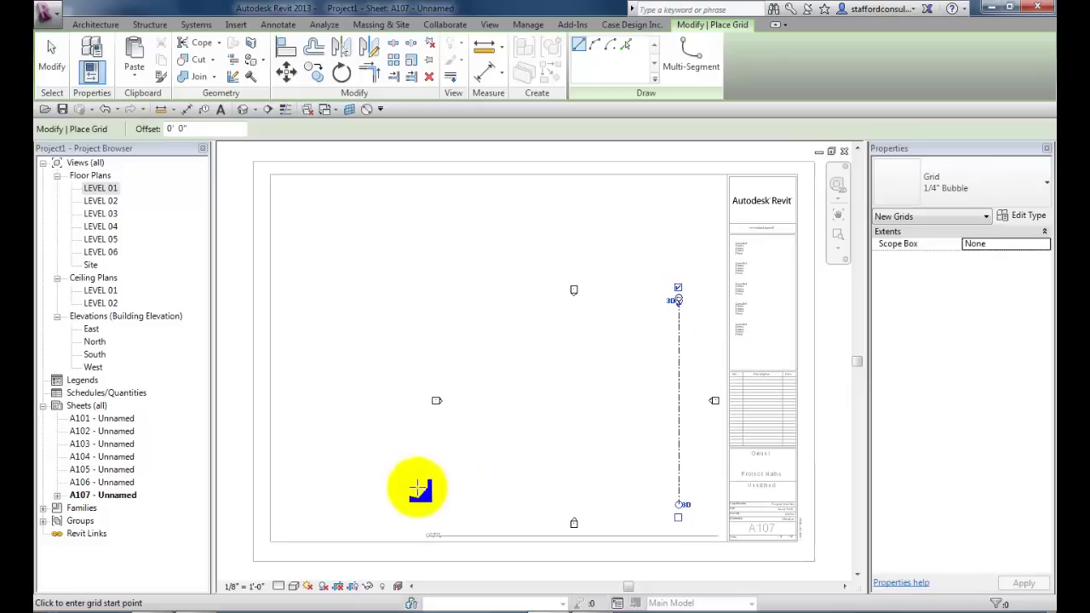
pyautogui.click(705, 484)
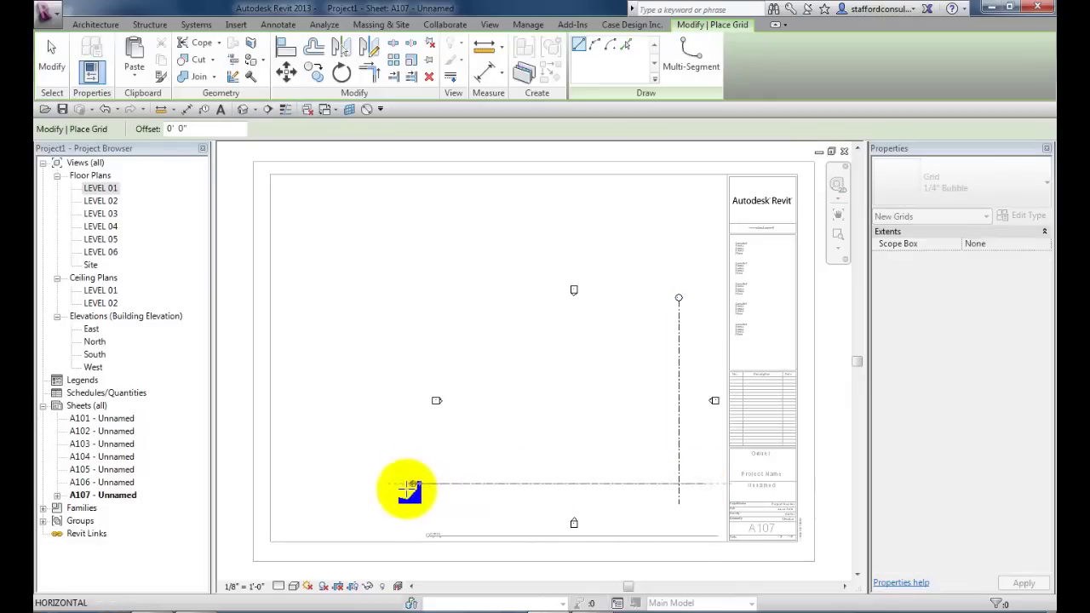
pyautogui.click(403, 484)
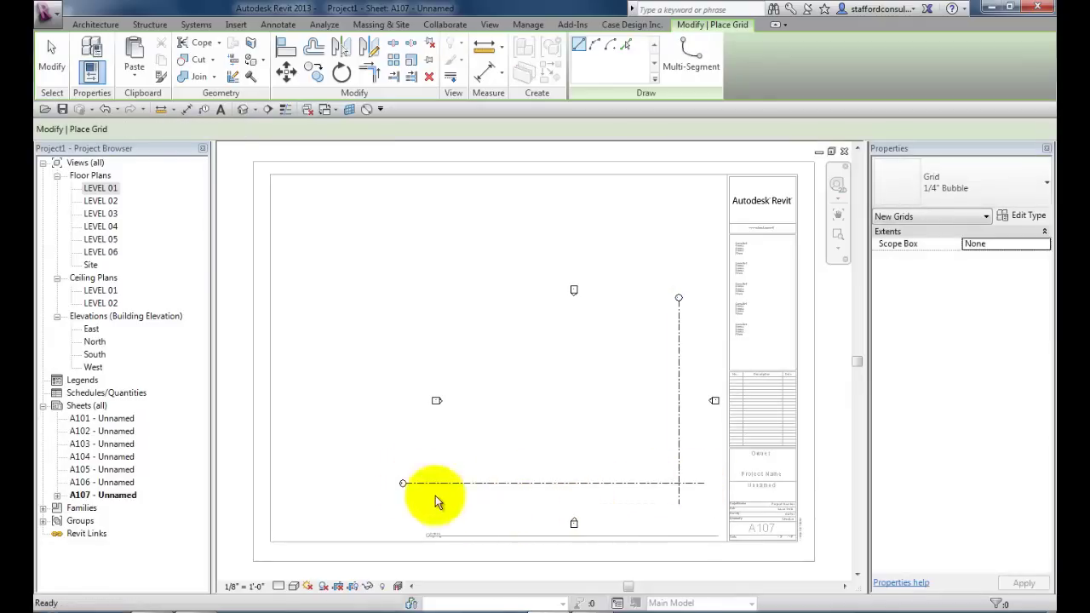
# Change the horizontal grid line's bubble label from 2 to A, then zoom to fit the sheet.
pyautogui.press('Escape')
pyautogui.press('Escape')
pyautogui.click(417, 483)
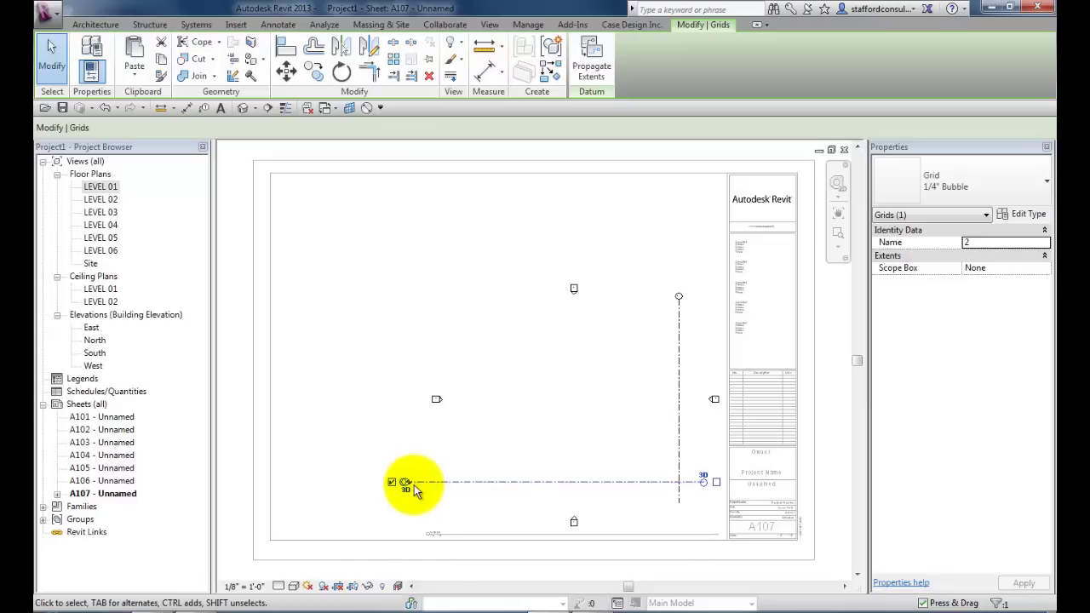
pyautogui.scroll(5, 414, 484)
pyautogui.click(392, 479)
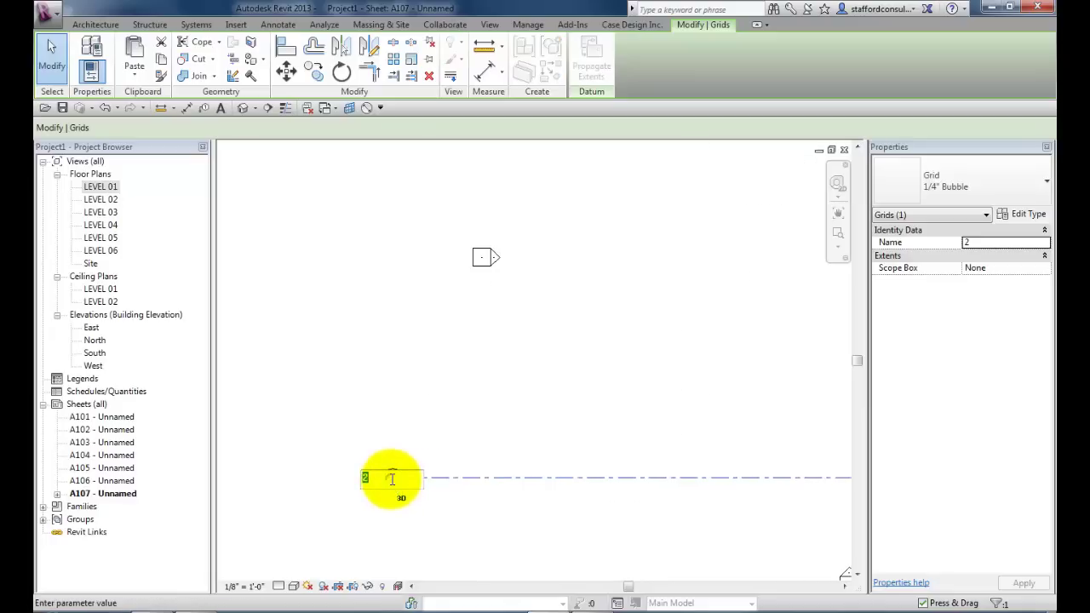
pyautogui.write('a')
pyautogui.press('Return')
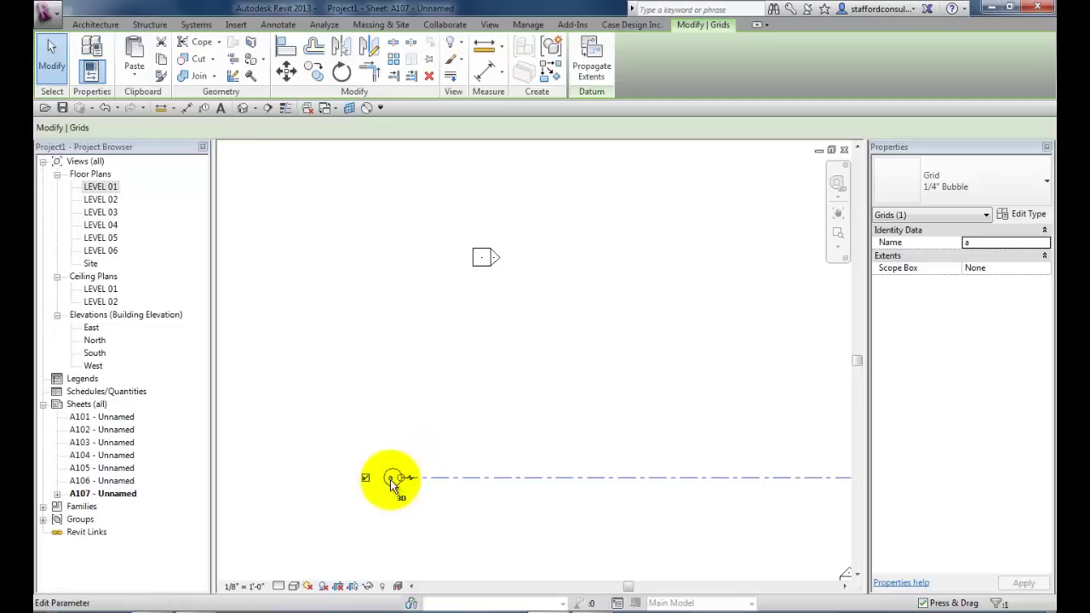
pyautogui.click(391, 479)
pyautogui.write('A')
pyautogui.press('Return')
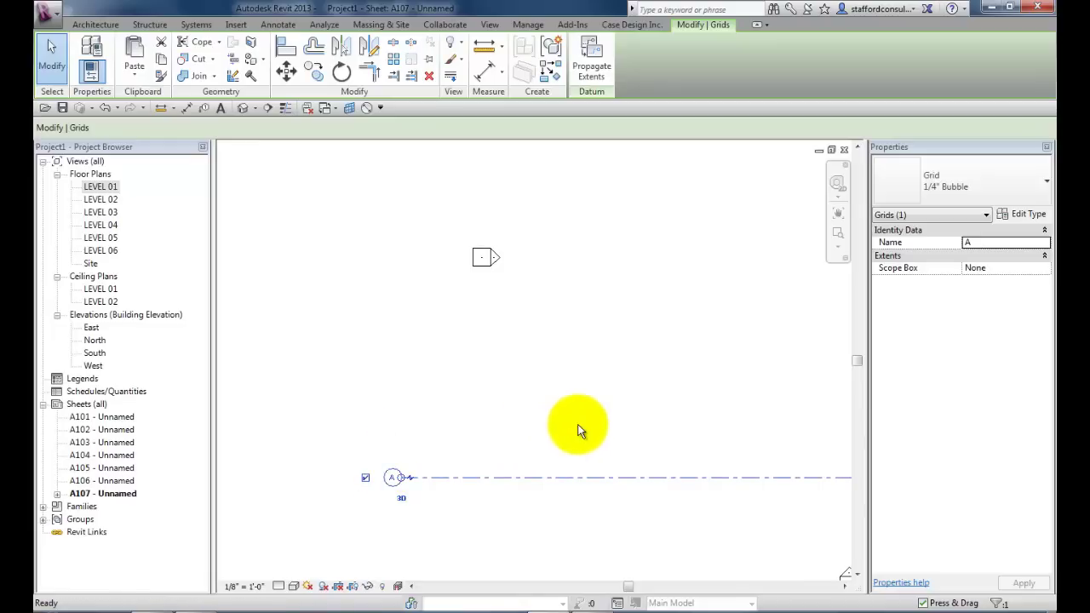
pyautogui.press('z')
pyautogui.press('f')
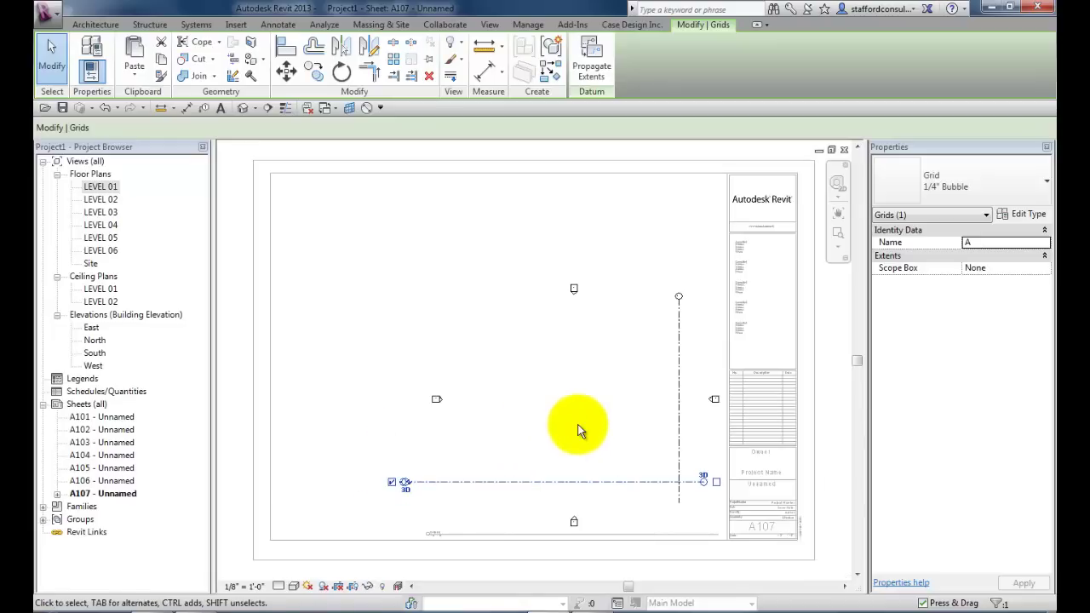
# Deactivate the LEVEL 01 viewport to return to sheet A107.
pyautogui.click(647, 463)
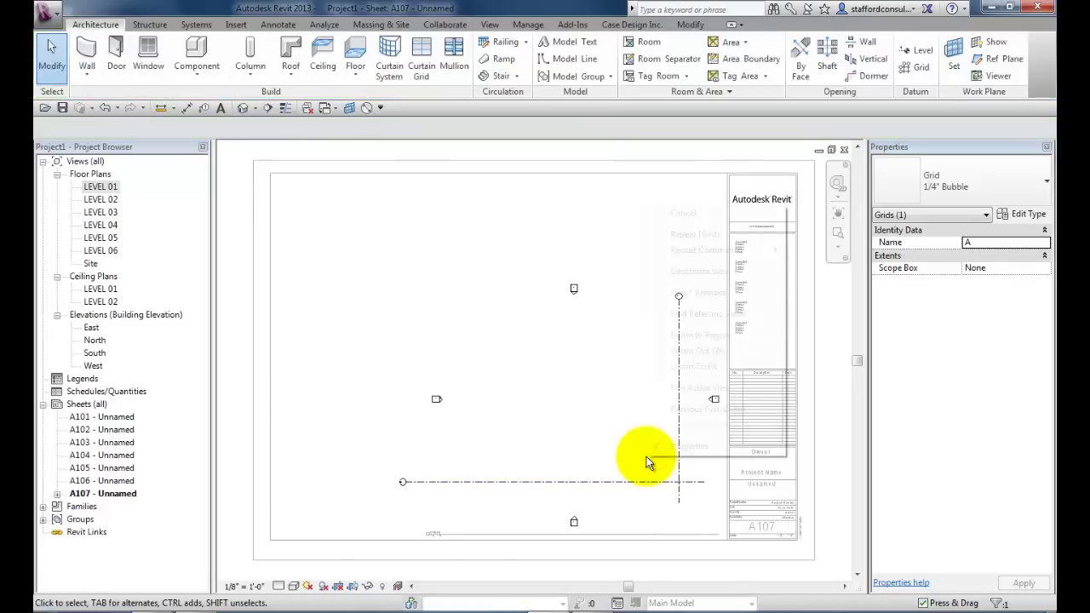
pyautogui.rightClick(669, 454)
pyautogui.click(703, 274)
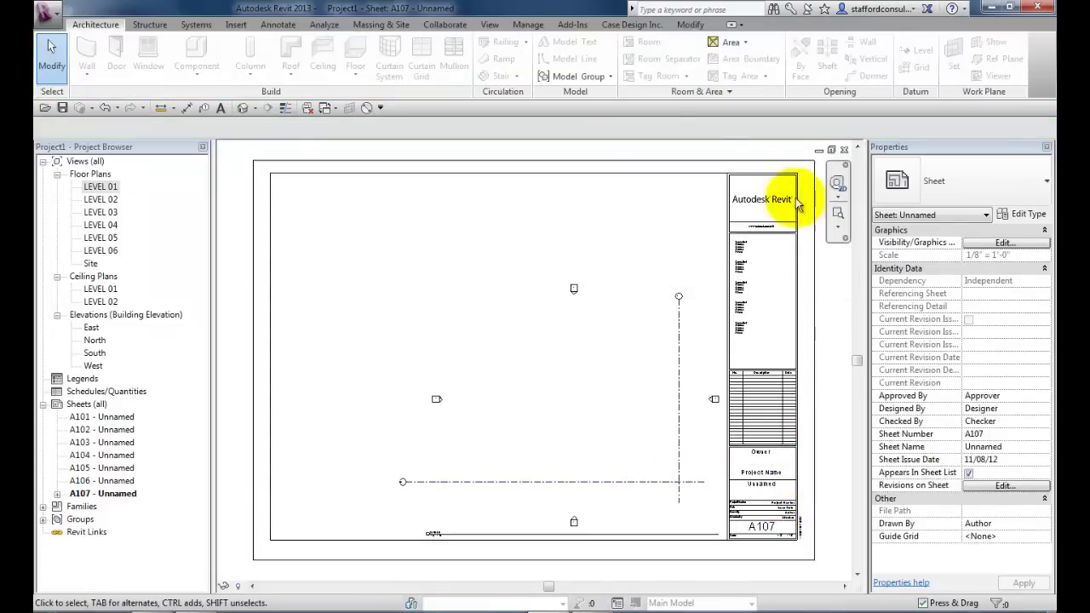
# Create a new guide grid named Overall Plans on sheet A107.
pyautogui.click(497, 29)
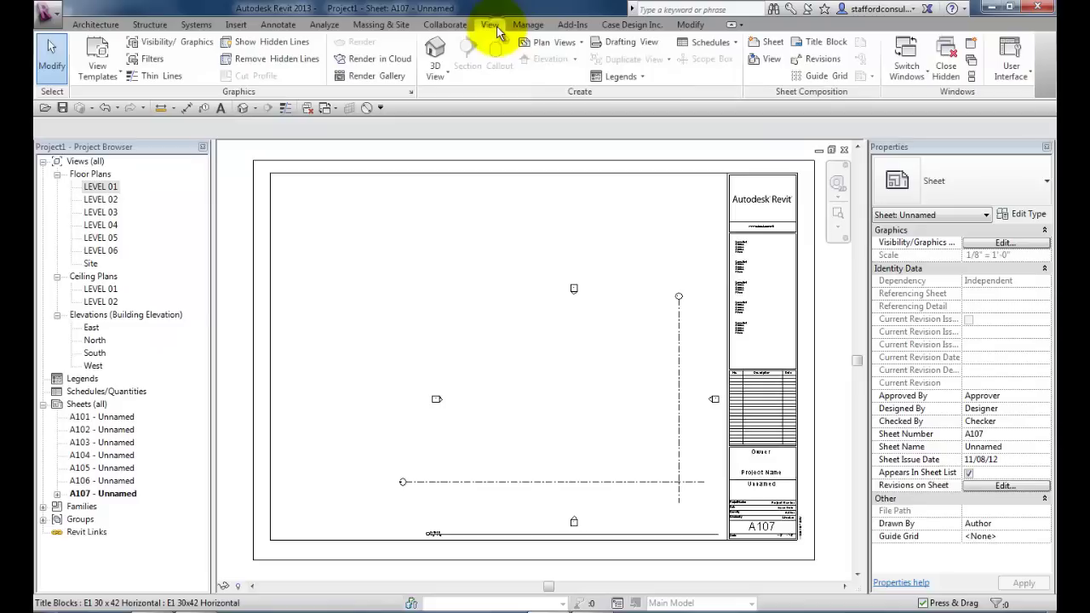
pyautogui.click(835, 81)
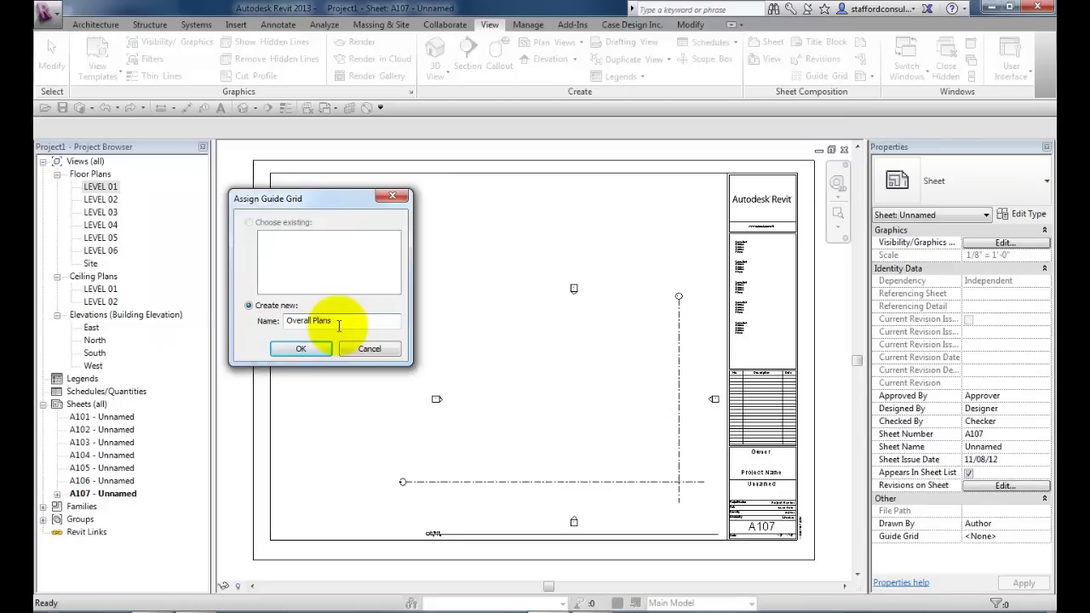
pyautogui.press('Return')
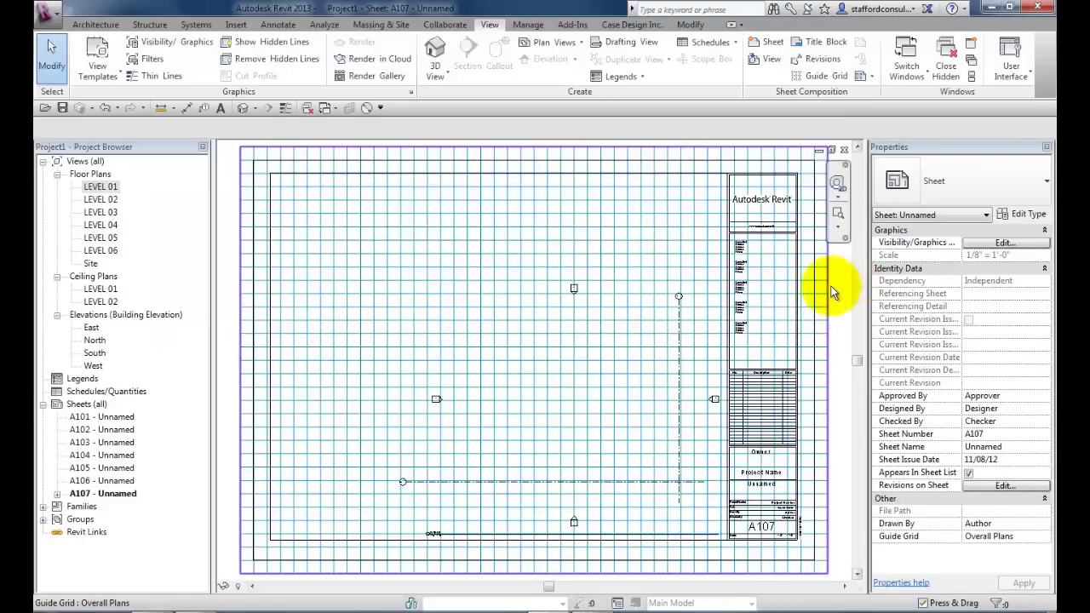
# Set the Overall Plans guide grid spacing to 6 and resize it over the plan's grid lines.
pyautogui.click(833, 292)
pyautogui.click(998, 246)
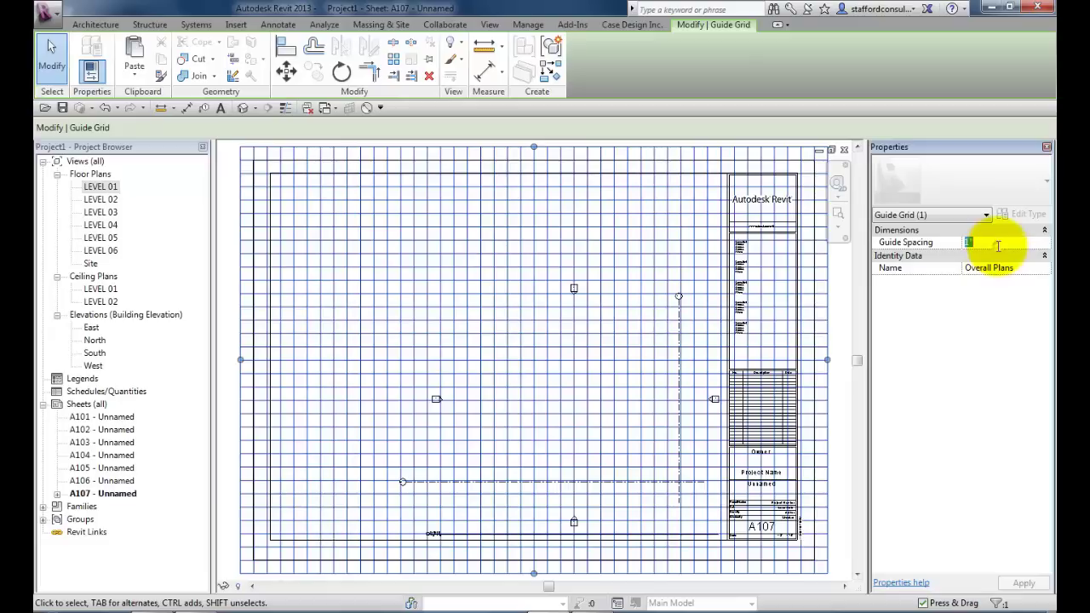
pyautogui.write('6')
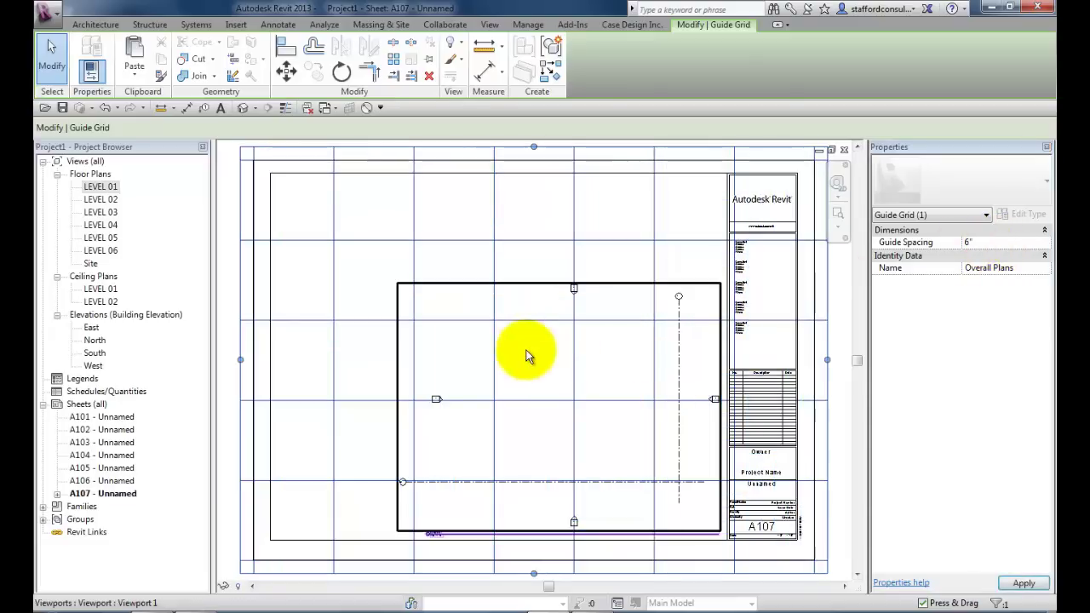
pyautogui.moveTo(242, 360); pyautogui.dragTo(626, 389)
pyautogui.moveTo(725, 146); pyautogui.dragTo(733, 455)
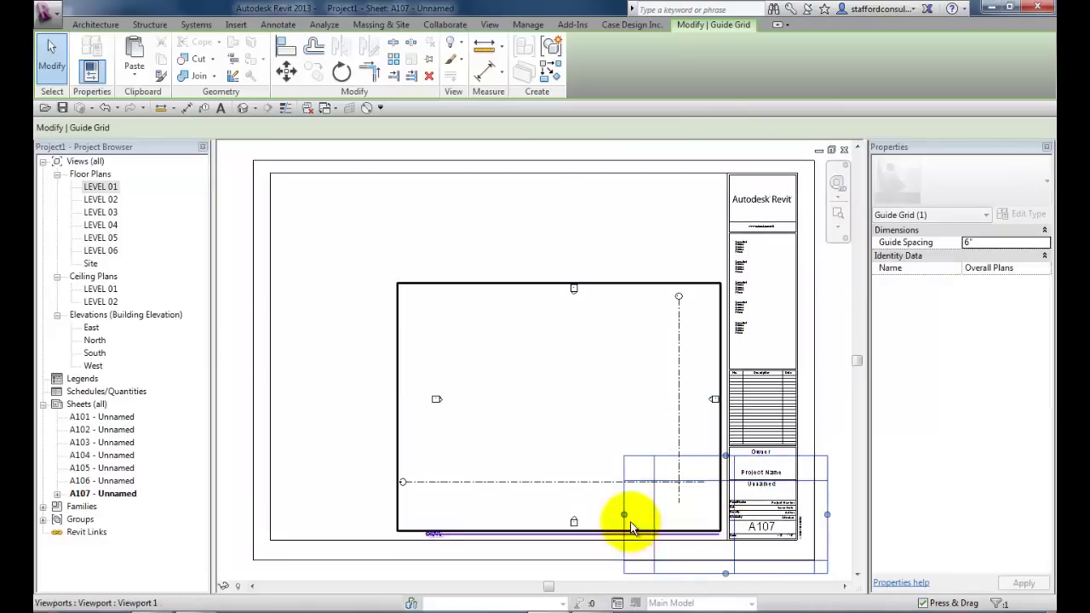
pyautogui.moveTo(626, 516); pyautogui.dragTo(690, 516)
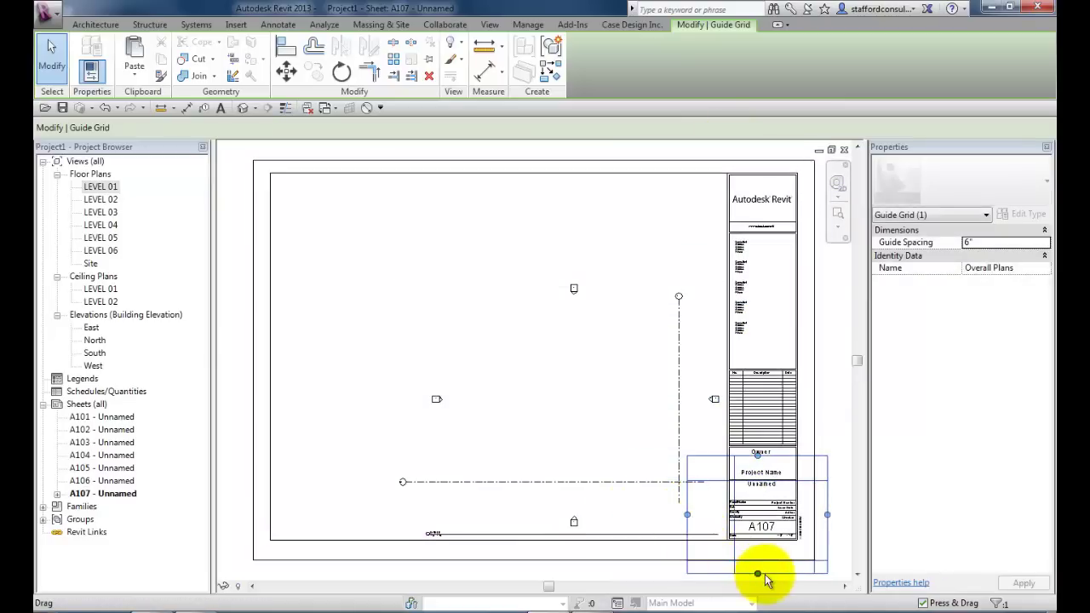
pyautogui.moveTo(757, 574); pyautogui.dragTo(761, 535)
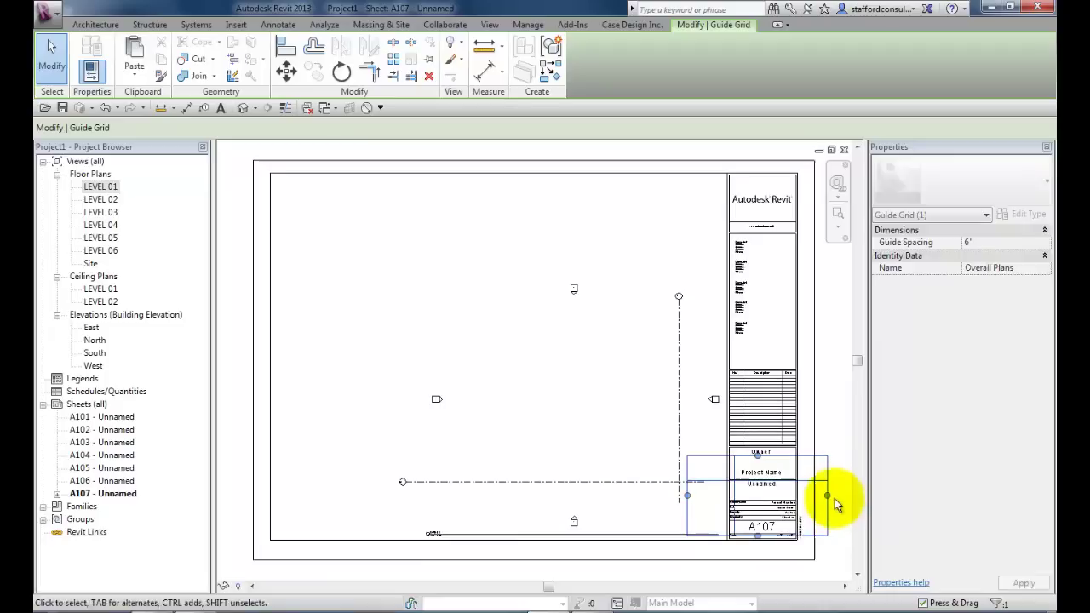
pyautogui.moveTo(827, 497); pyautogui.dragTo(777, 496)
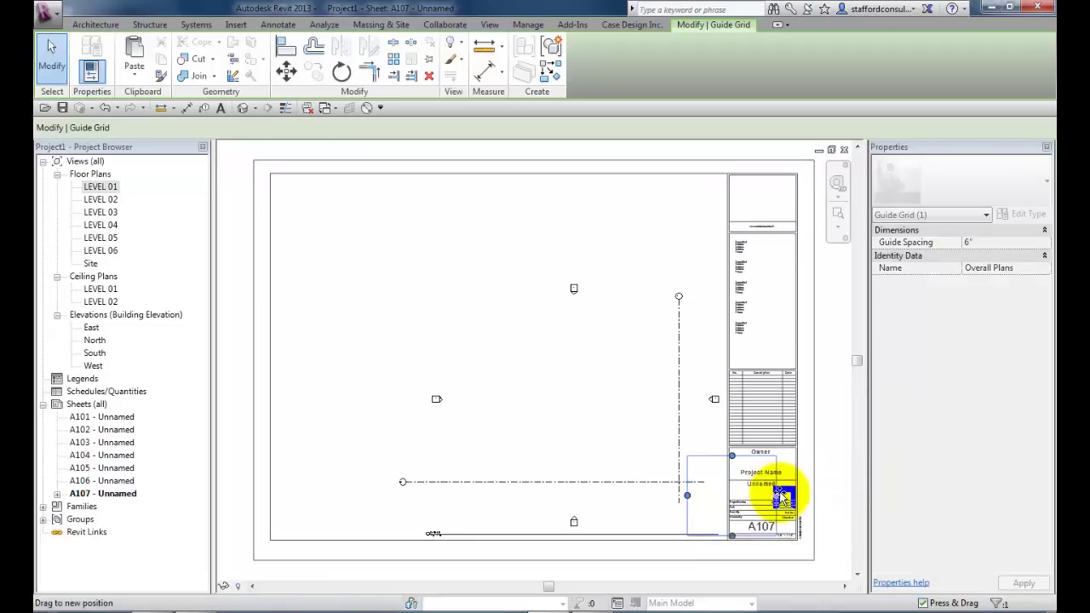
pyautogui.moveTo(687, 452); pyautogui.dragTo(663, 449)
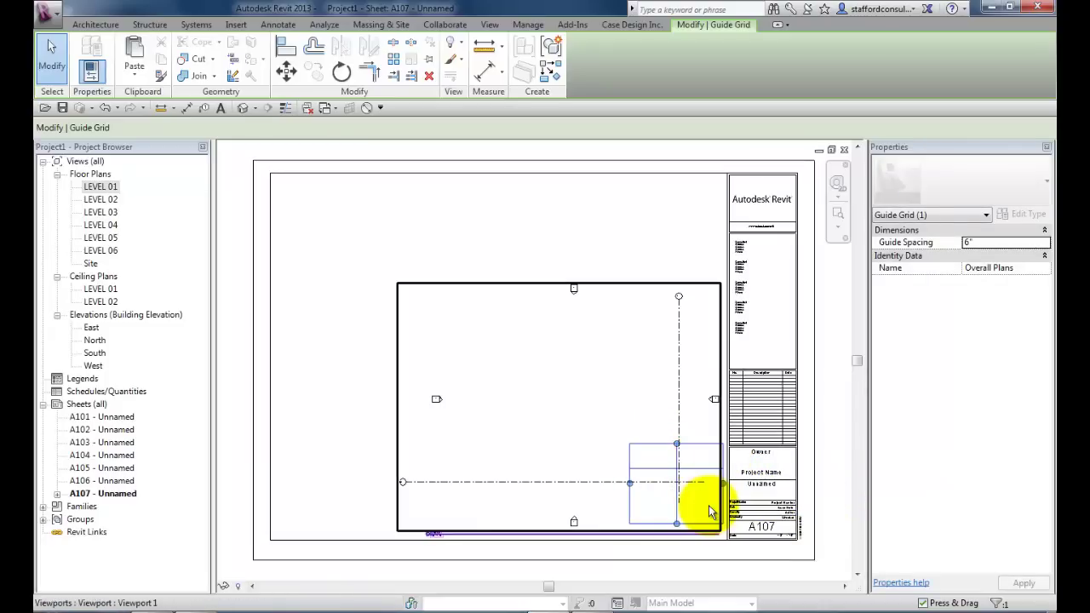
pyautogui.scroll(3, 686, 492)
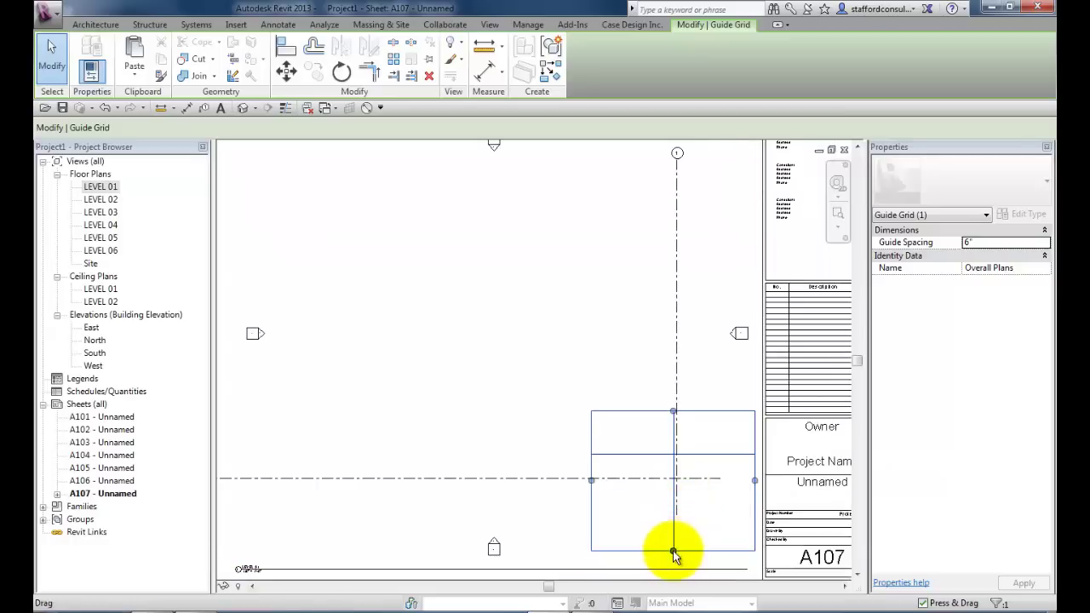
pyautogui.moveTo(674, 549)
pyautogui.mouseDown()
pyautogui.moveTo(673, 510)
pyautogui.moveTo(687, 545)
pyautogui.moveTo(679, 559)
pyautogui.moveTo(691, 510)
pyautogui.moveTo(669, 413)
pyautogui.moveTo(746, 502)
pyautogui.mouseUp()
pyautogui.scroll(2, 709, 496)
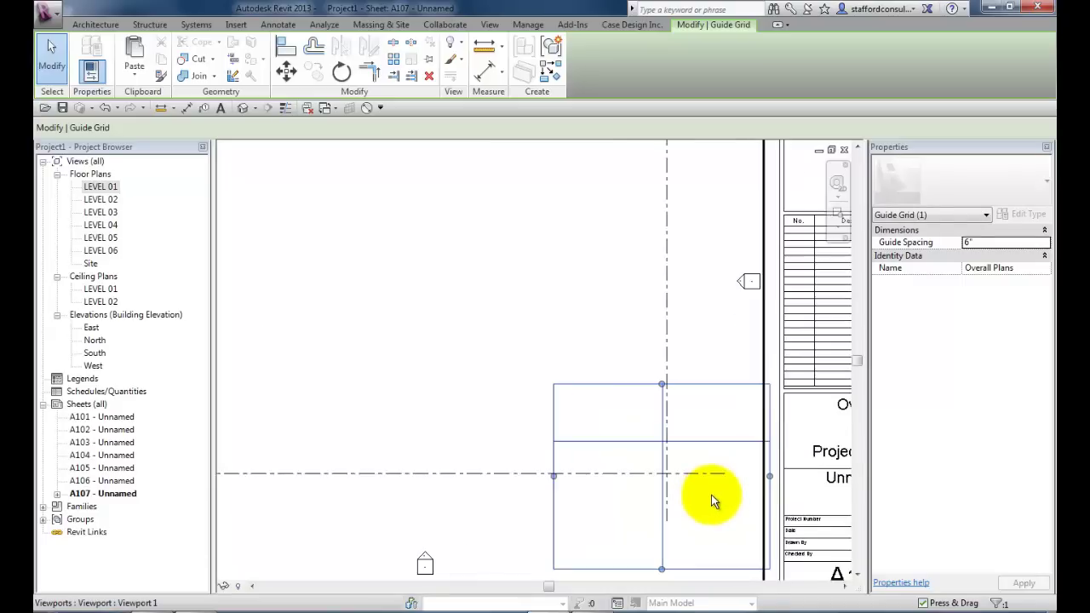
pyautogui.scroll(1, 690, 384)
pyautogui.moveTo(690, 384)
pyautogui.mouseDown()
pyautogui.moveTo(673, 420)
pyautogui.moveTo(683, 399)
pyautogui.mouseUp()
# Move the LEVEL 01 viewport so its grid intersection snaps onto the guide grid intersection.
pyautogui.click(662, 324)
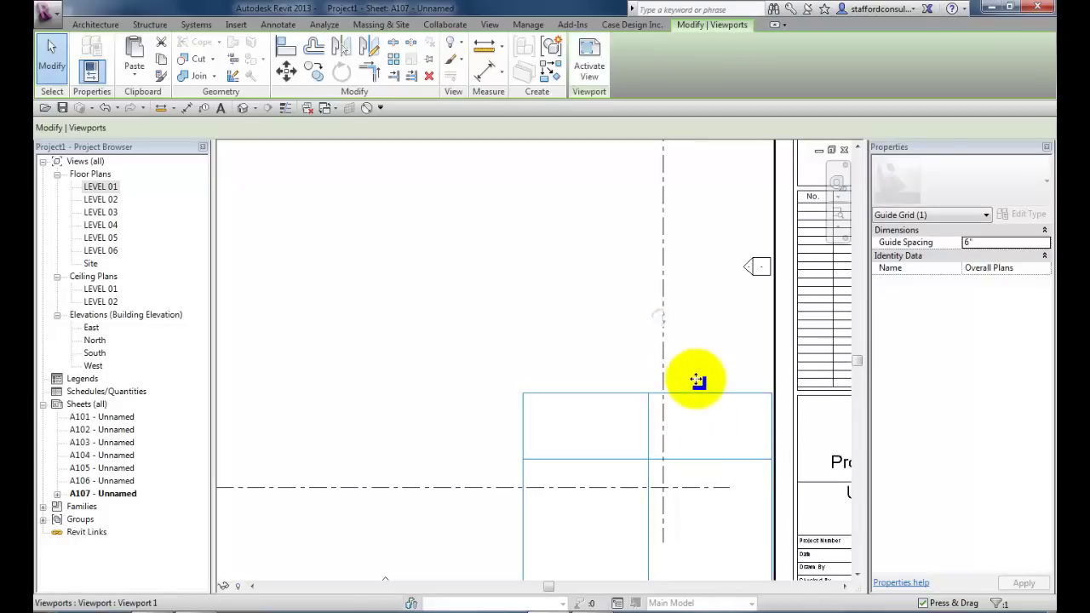
pyautogui.scroll(-1, 499, 483)
pyautogui.scroll(-1, 499, 483)
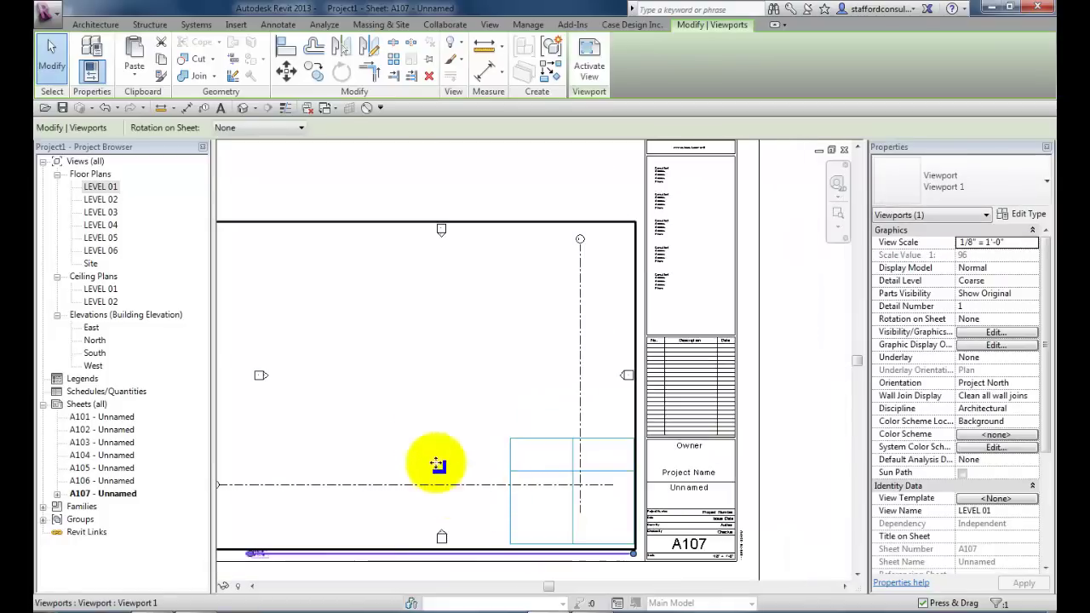
pyautogui.scroll(3, 567, 504)
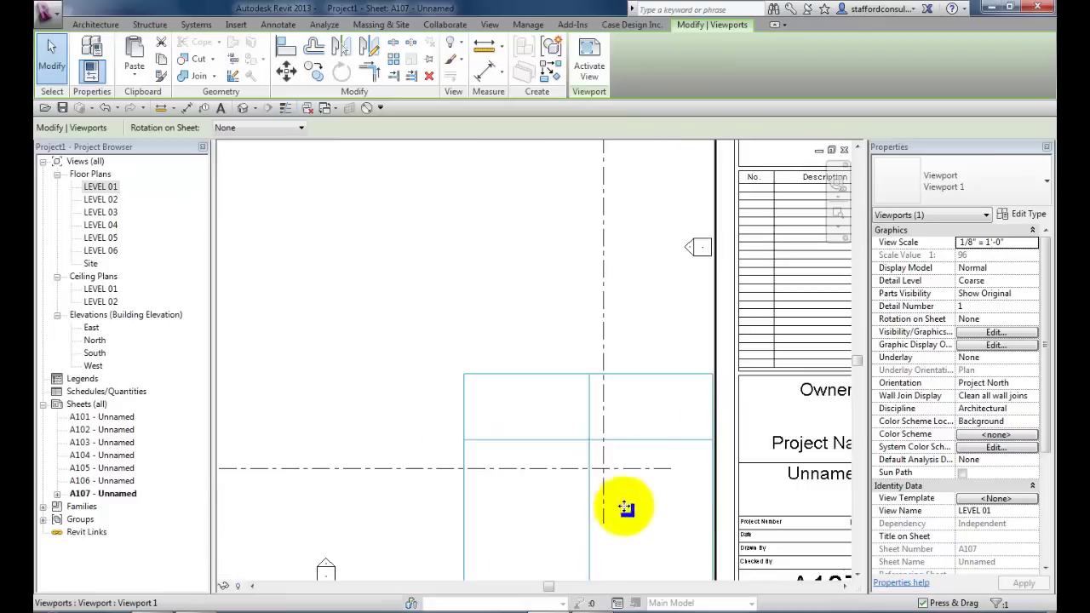
pyautogui.click(286, 73)
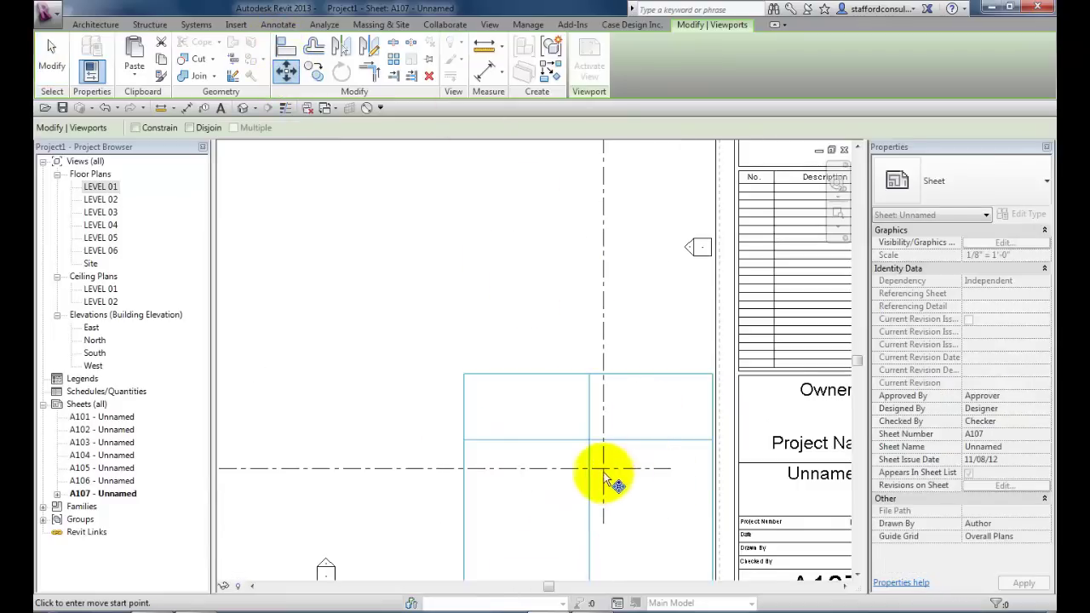
pyautogui.click(604, 468)
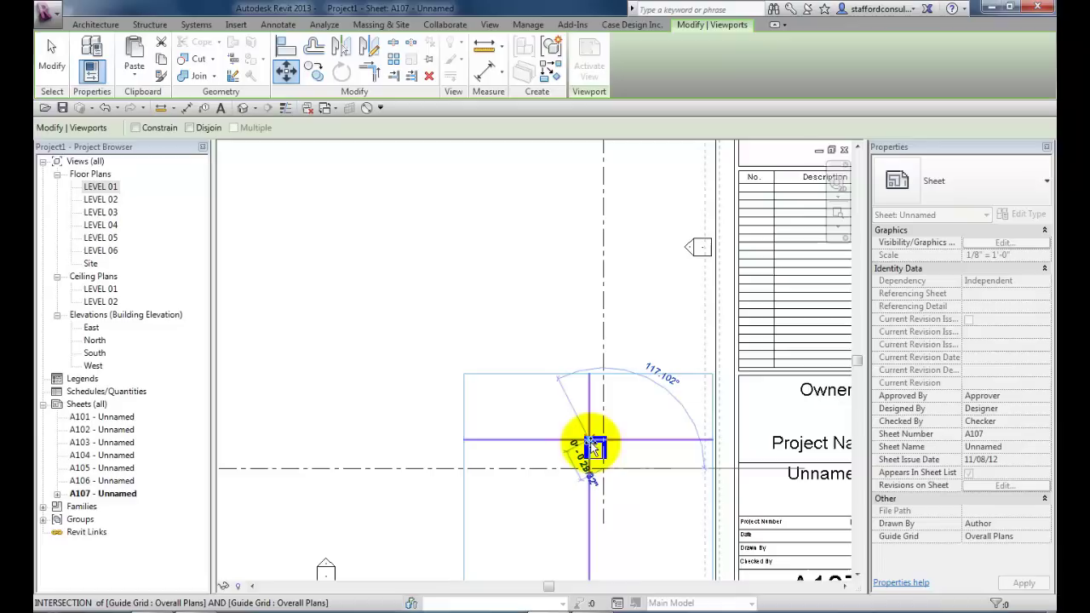
pyautogui.click(588, 441)
pyautogui.scroll(-4, 647, 335)
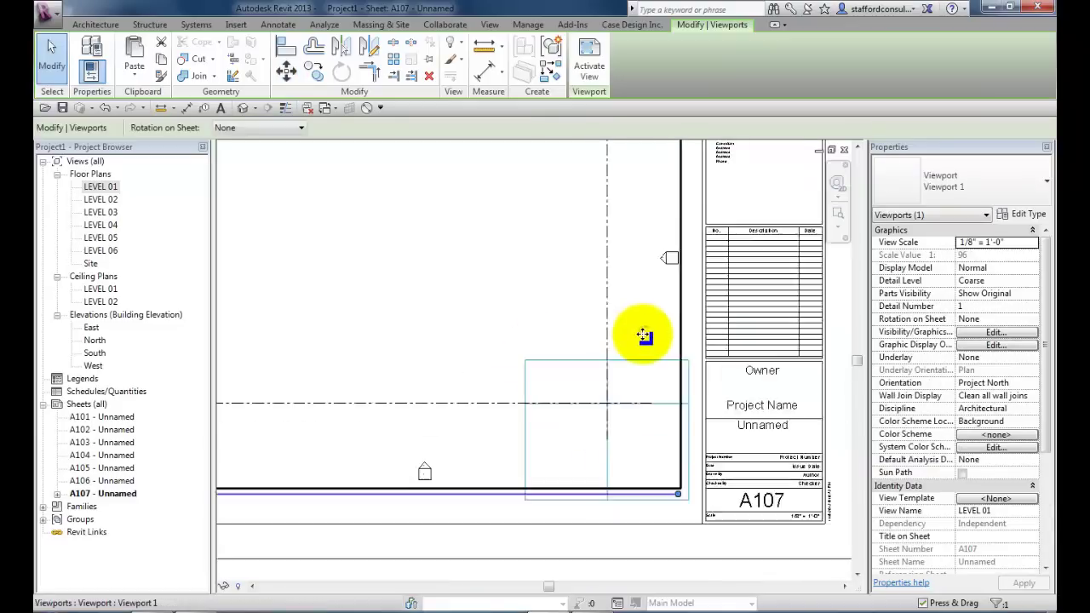
pyautogui.click(621, 493)
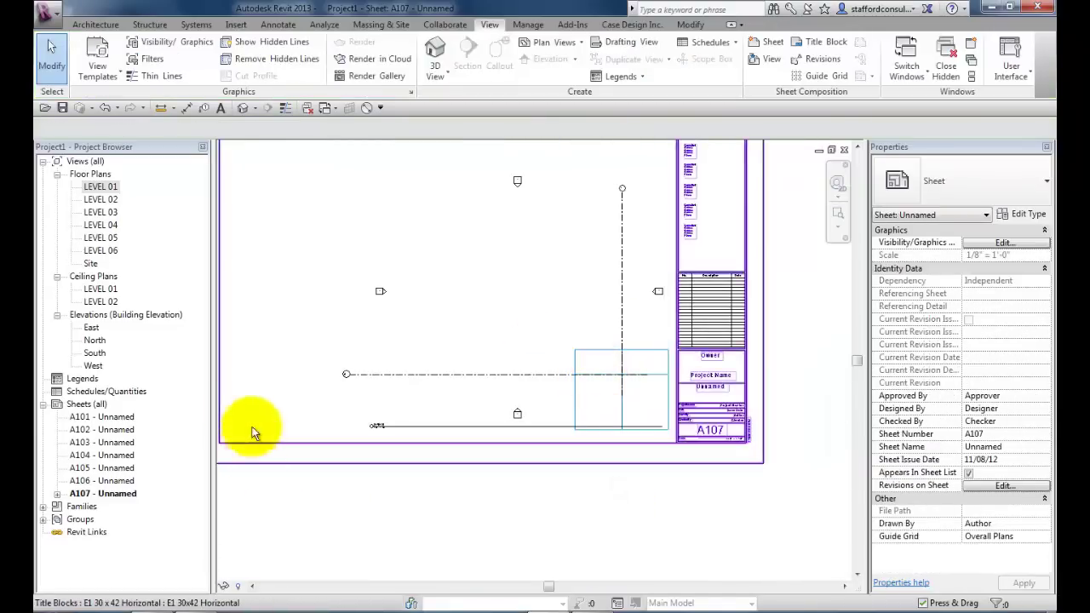
# Open sheet A101 and assign it the Overall Plans guide grid.
pyautogui.doubleClick(102, 416)
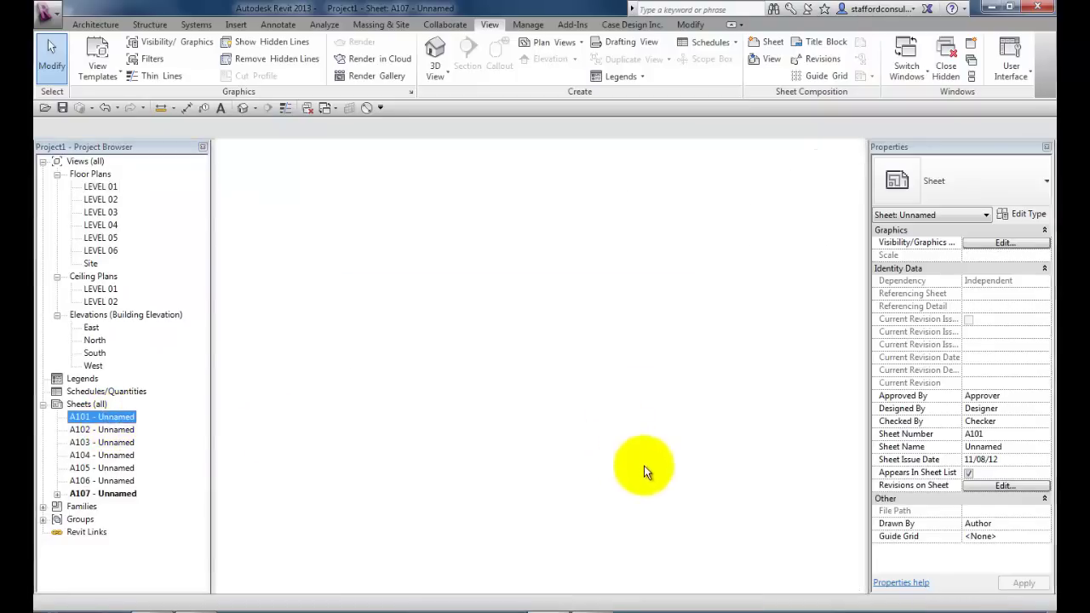
pyautogui.click(992, 536)
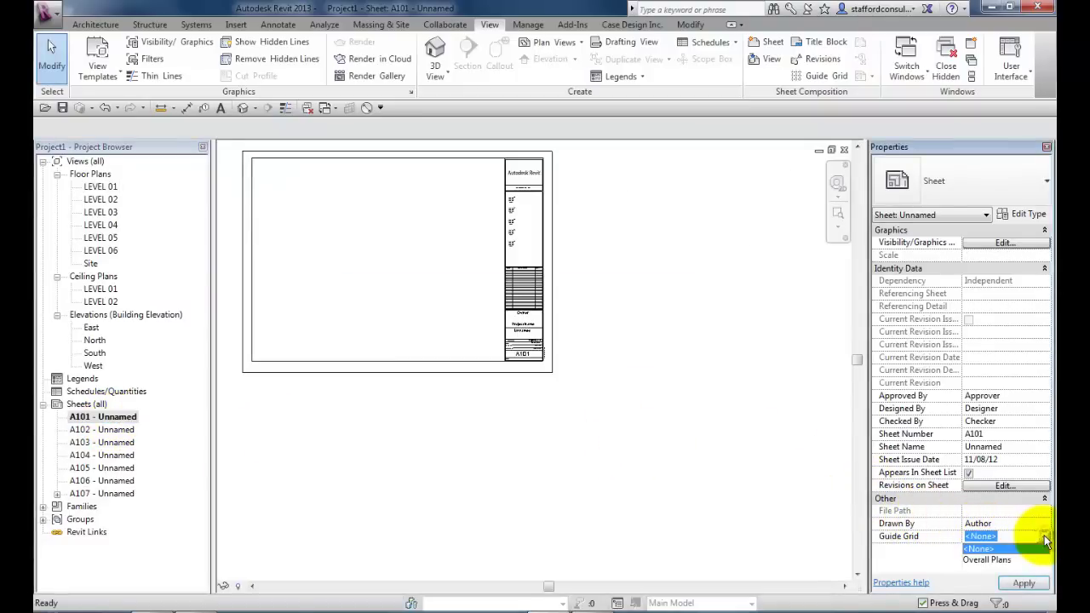
pyautogui.click(986, 560)
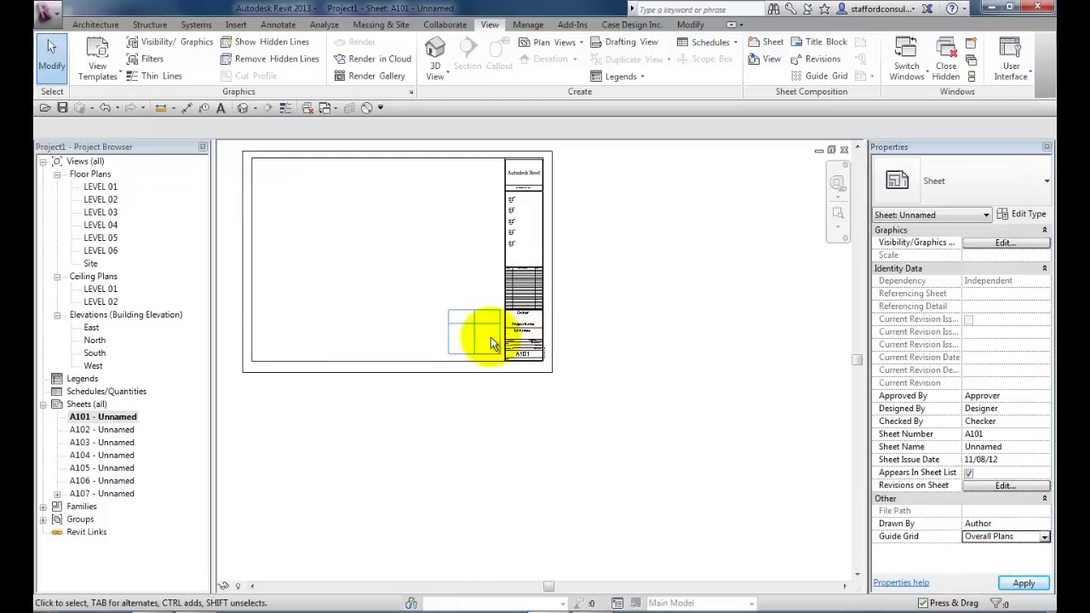
# Place LEVEL 02 on A101 and move its grid intersection onto the guide grid intersection.
pyautogui.click(100, 199)
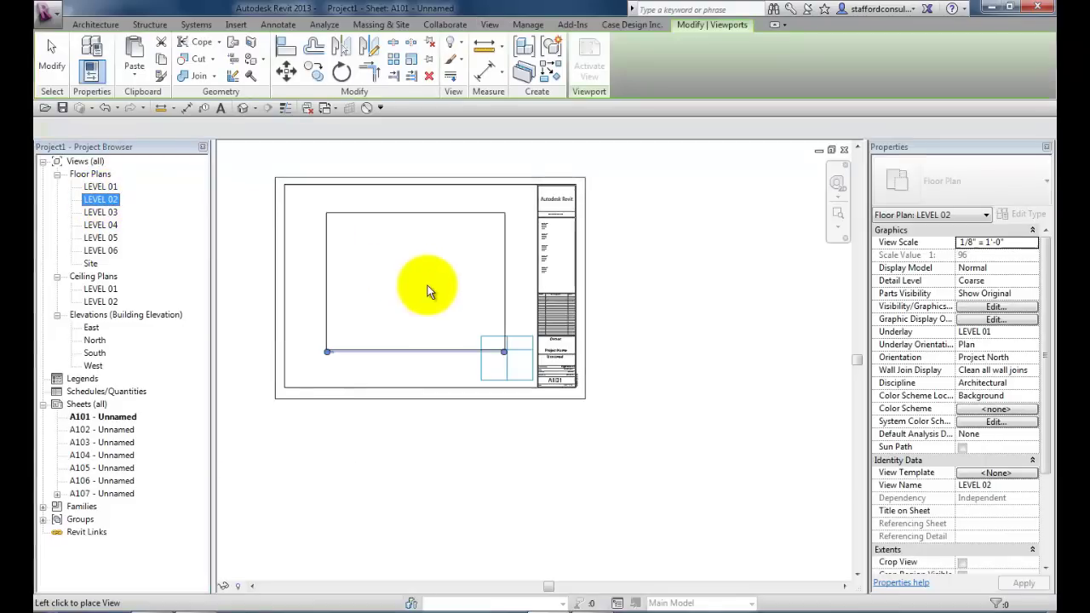
pyautogui.click(463, 332)
pyautogui.scroll(3, 462, 303)
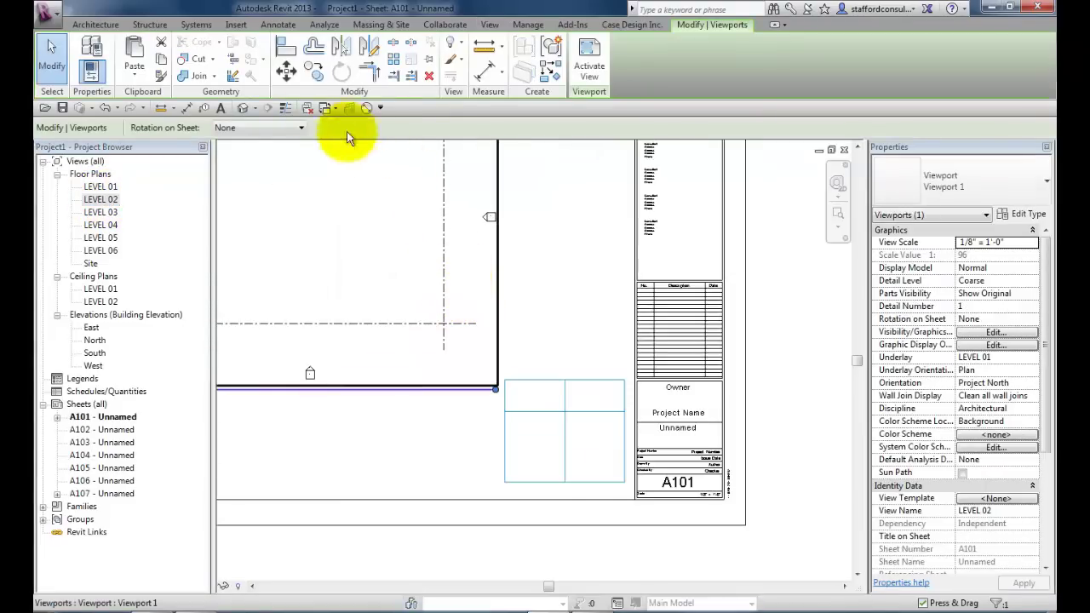
pyautogui.click(286, 68)
pyautogui.click(442, 326)
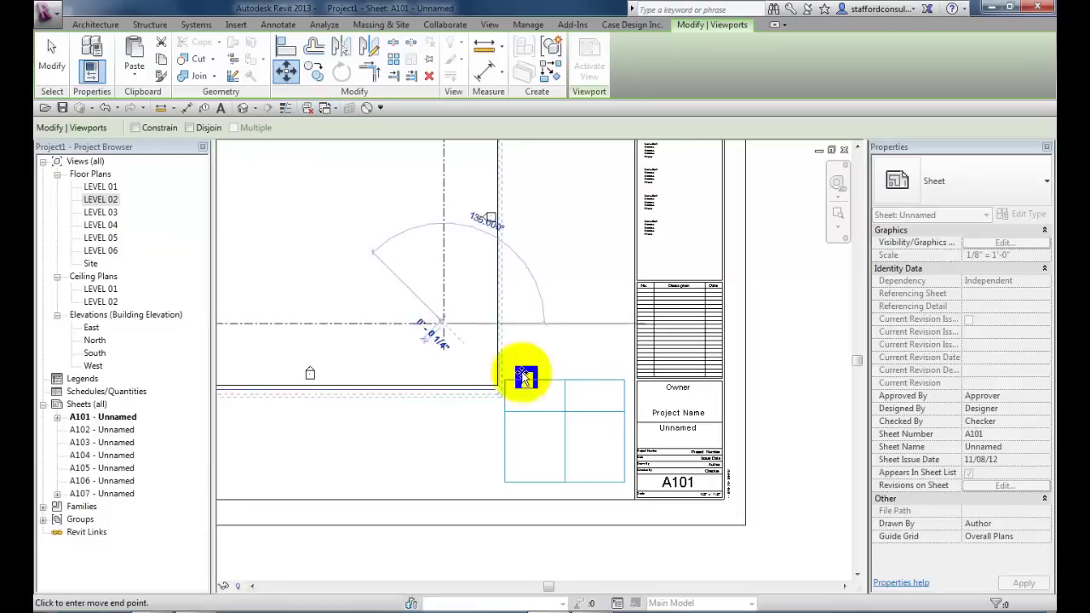
pyautogui.click(566, 411)
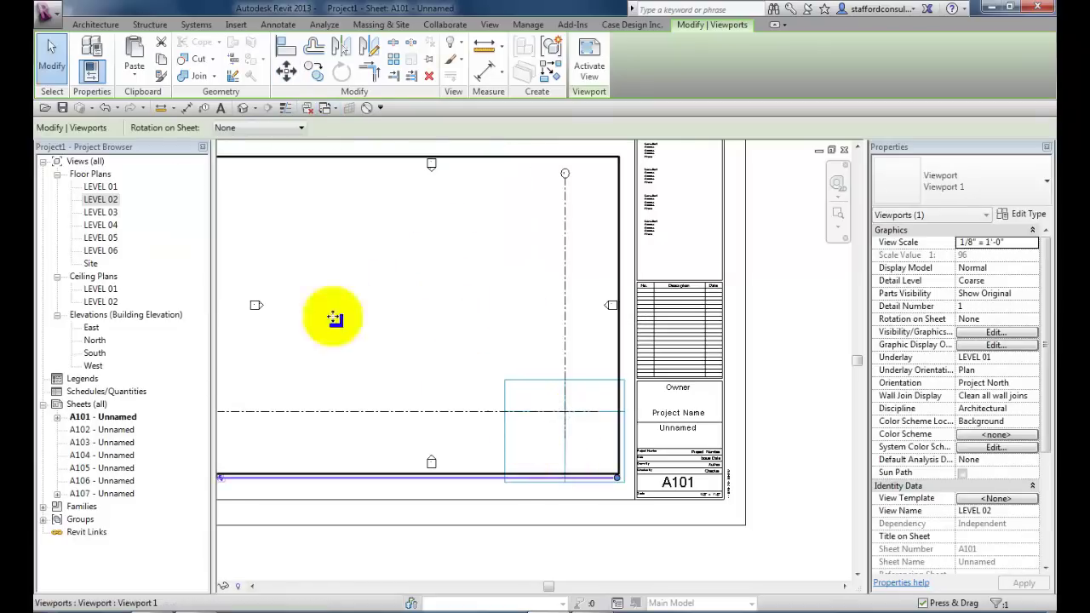
pyautogui.click(102, 213)
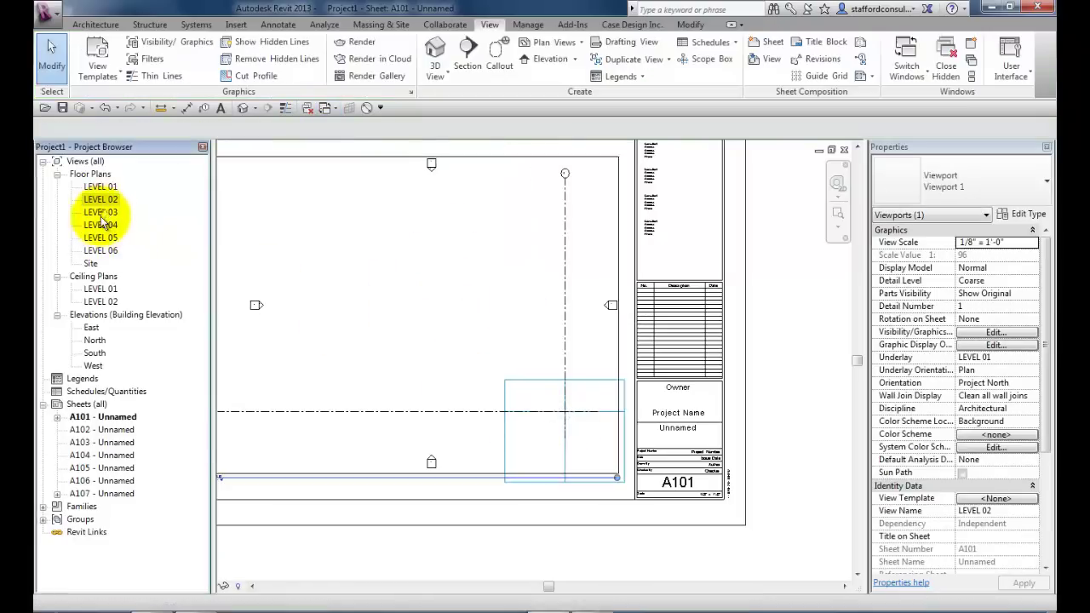
# Open sheet A102 and set its guide grid to Overall Plans.
pyautogui.doubleClick(100, 431)
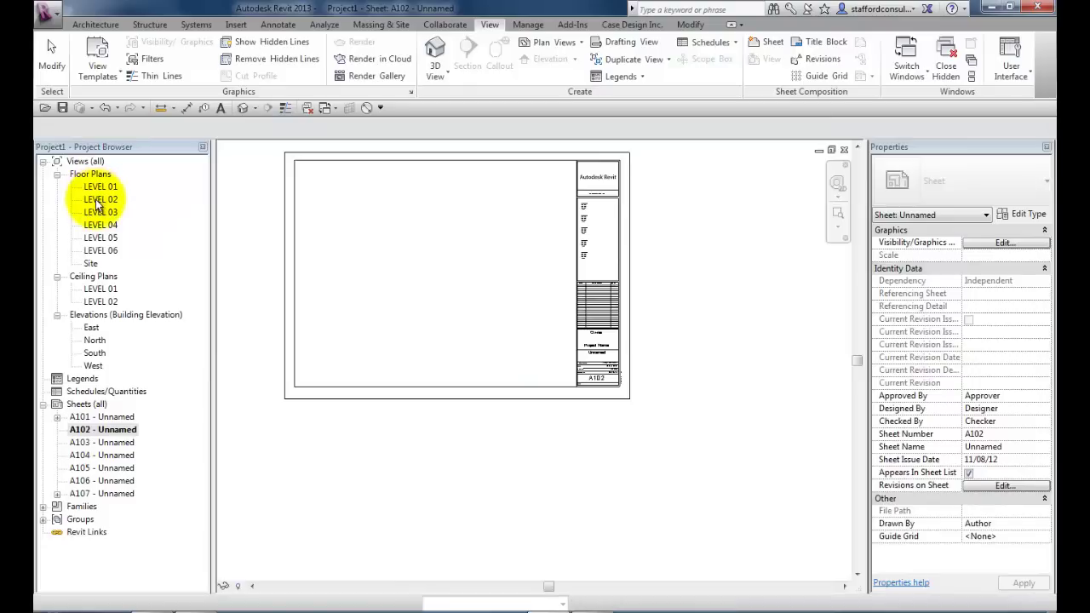
pyautogui.click(1027, 536)
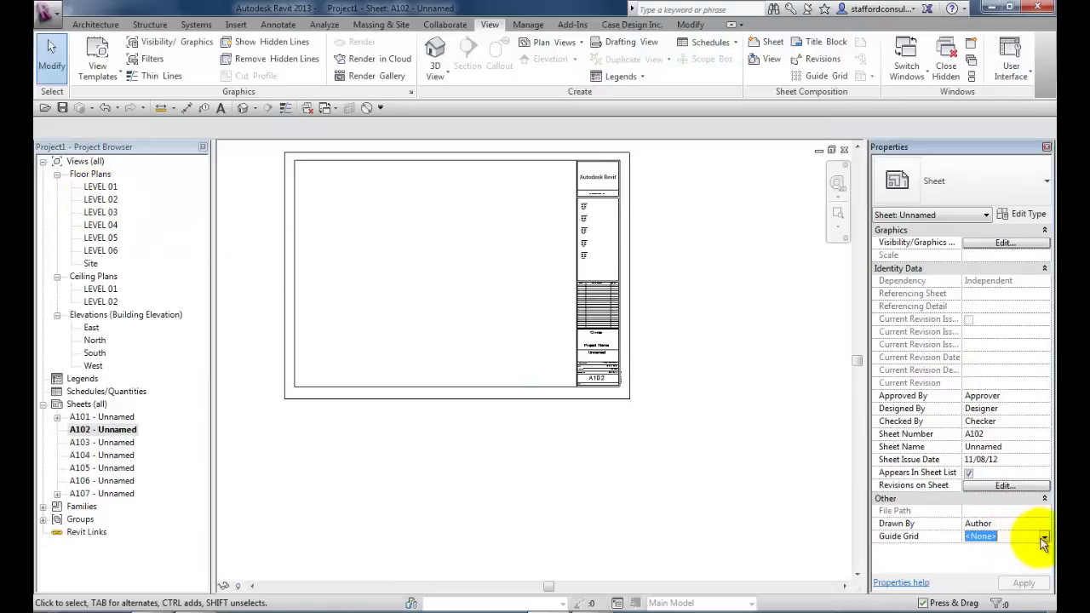
pyautogui.click(983, 559)
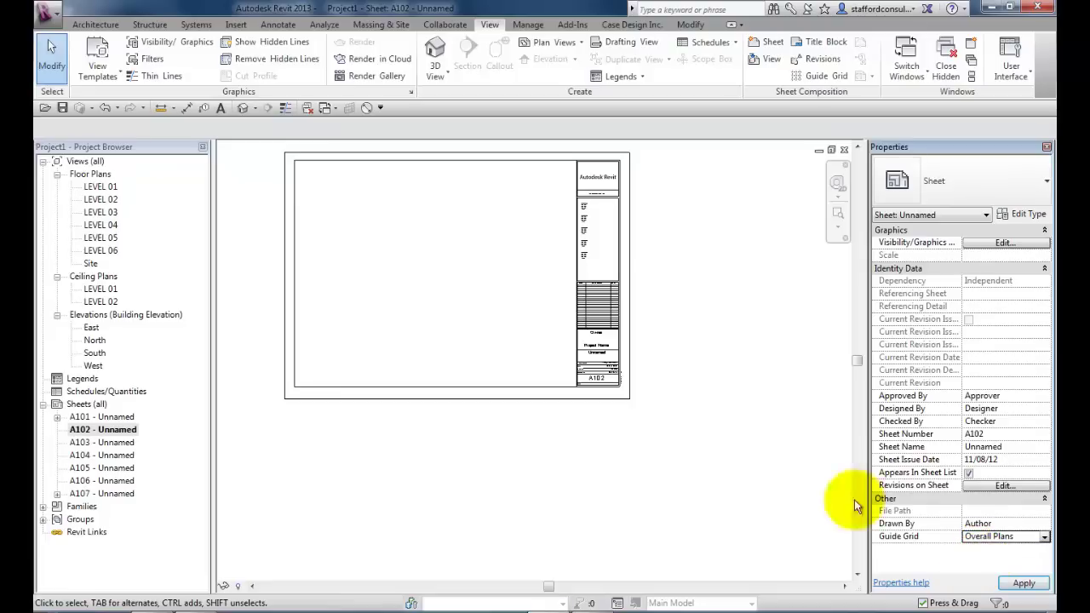
# Place LEVEL 03 on A102 and snap its grid intersection onto the guide grid intersection.
pyautogui.moveTo(99, 211); pyautogui.dragTo(467, 309)
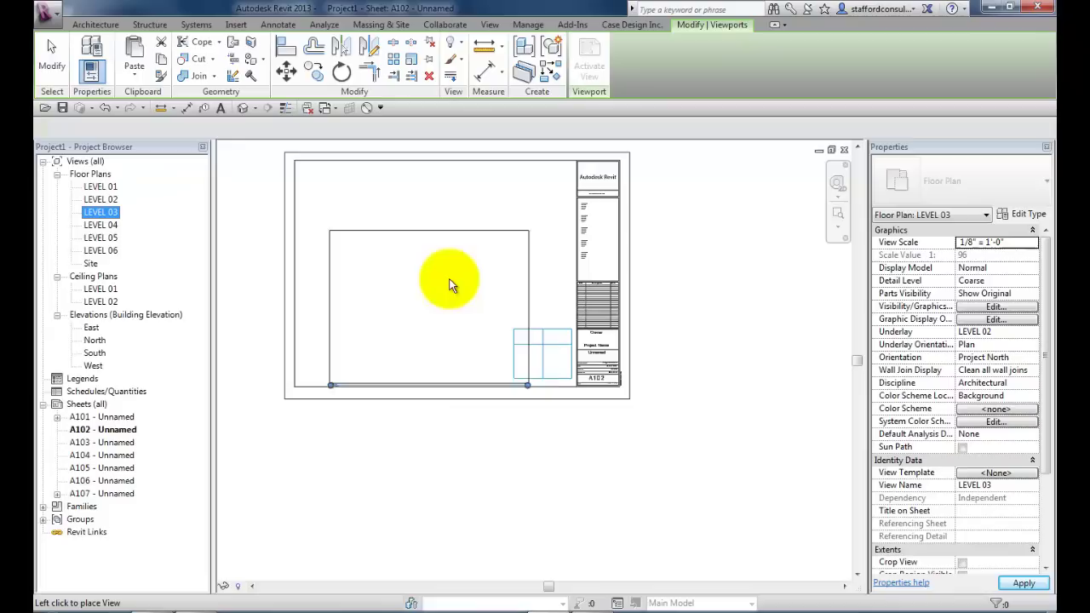
pyautogui.click(511, 267)
pyautogui.click(431, 173)
pyautogui.click(287, 72)
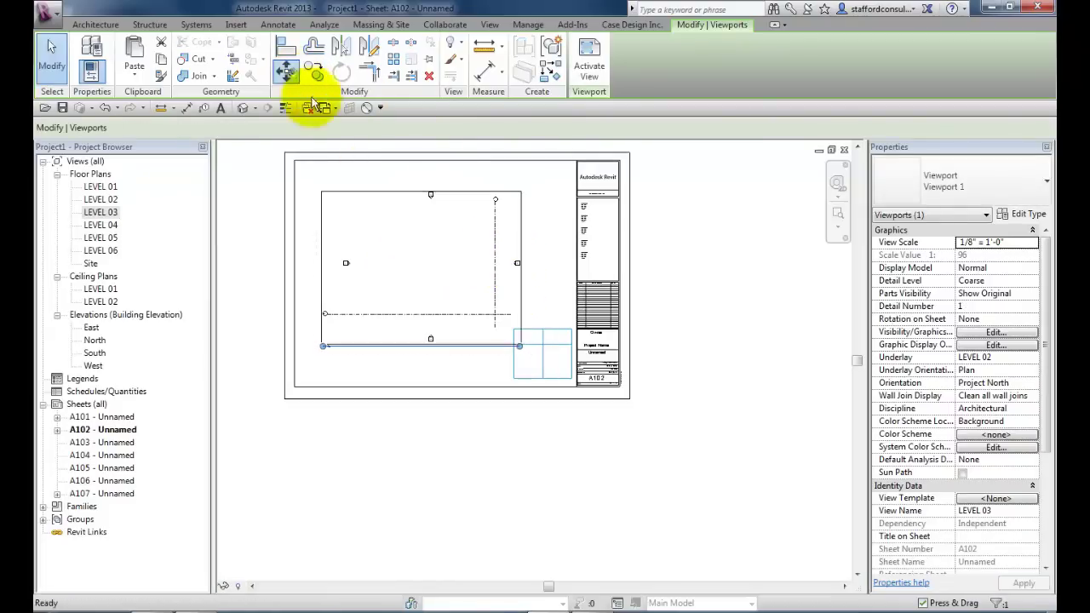
pyautogui.click(498, 318)
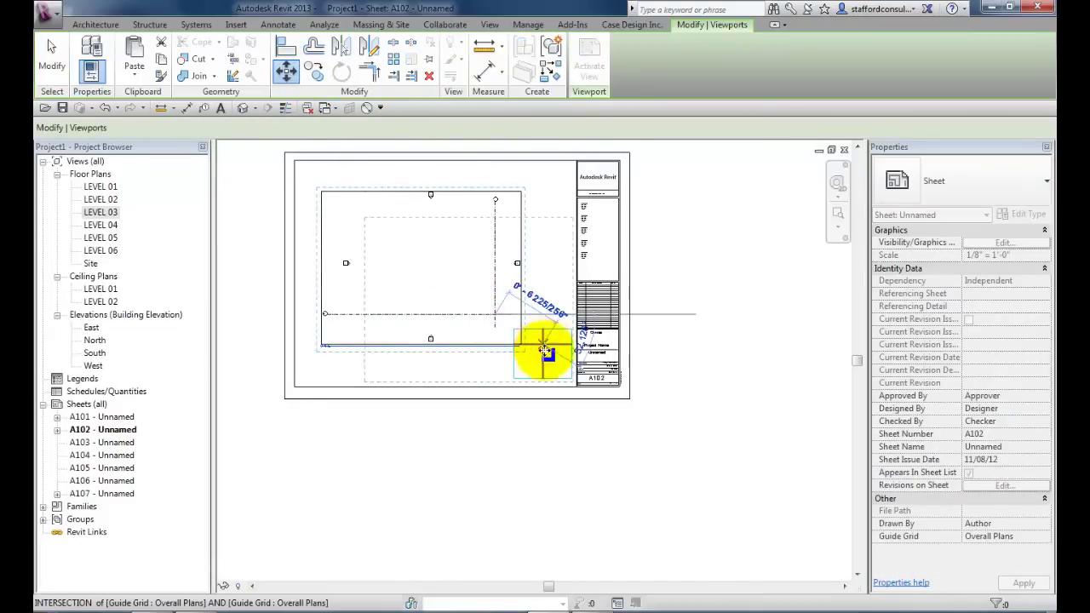
pyautogui.click(547, 349)
pyautogui.press('Escape')
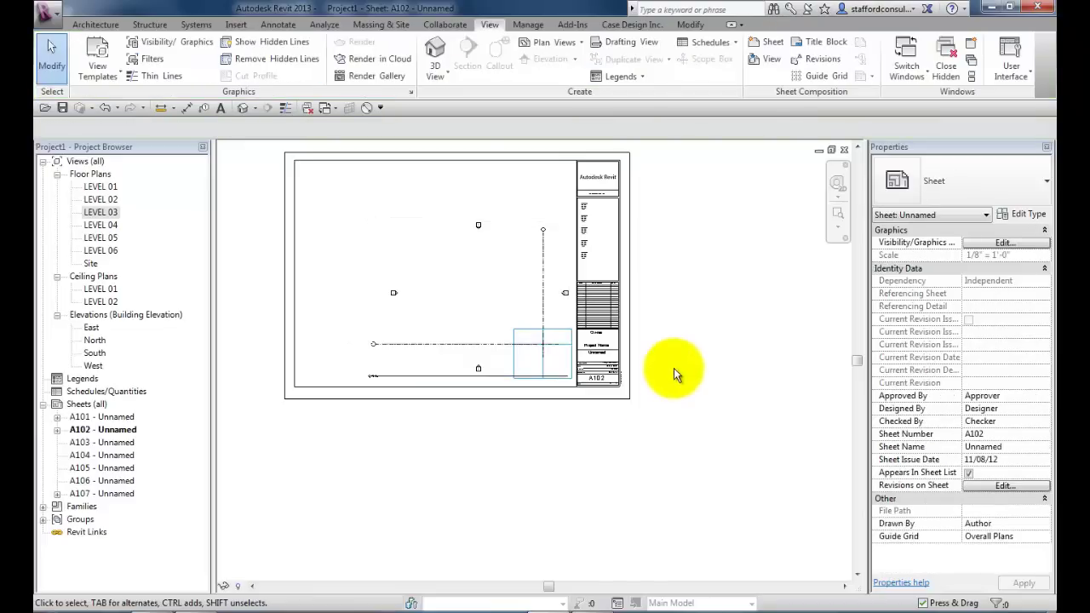
pyautogui.rightClick(676, 356)
pyautogui.click(726, 494)
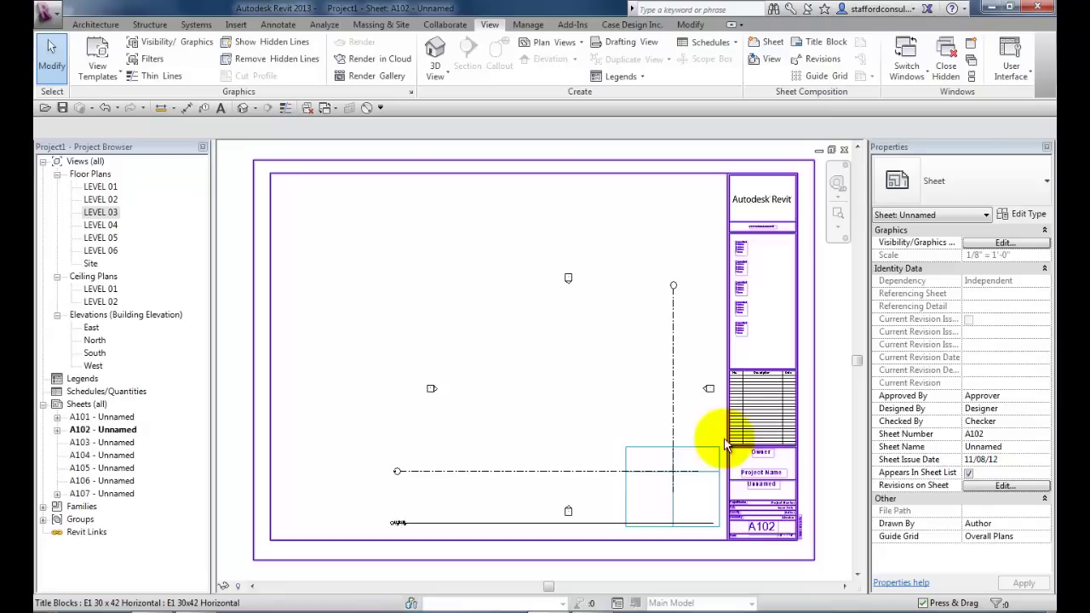